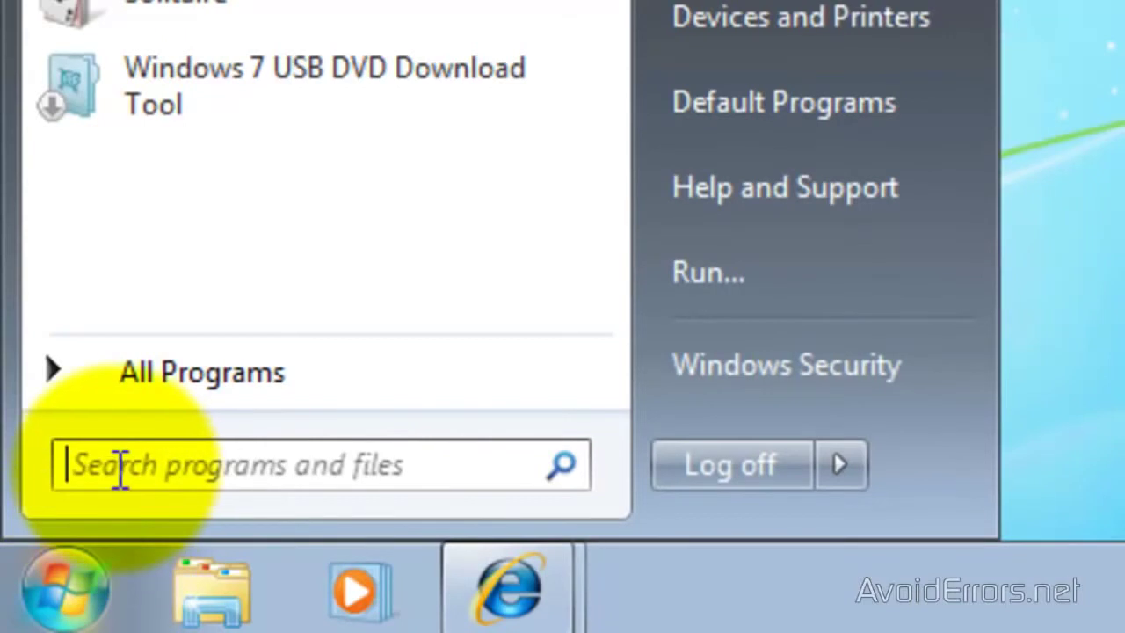
- Open Command Prompt via Run and run ipconfig, showing 192.168.1.109 and gateway 192.168.1.1
left_click(121, 469)
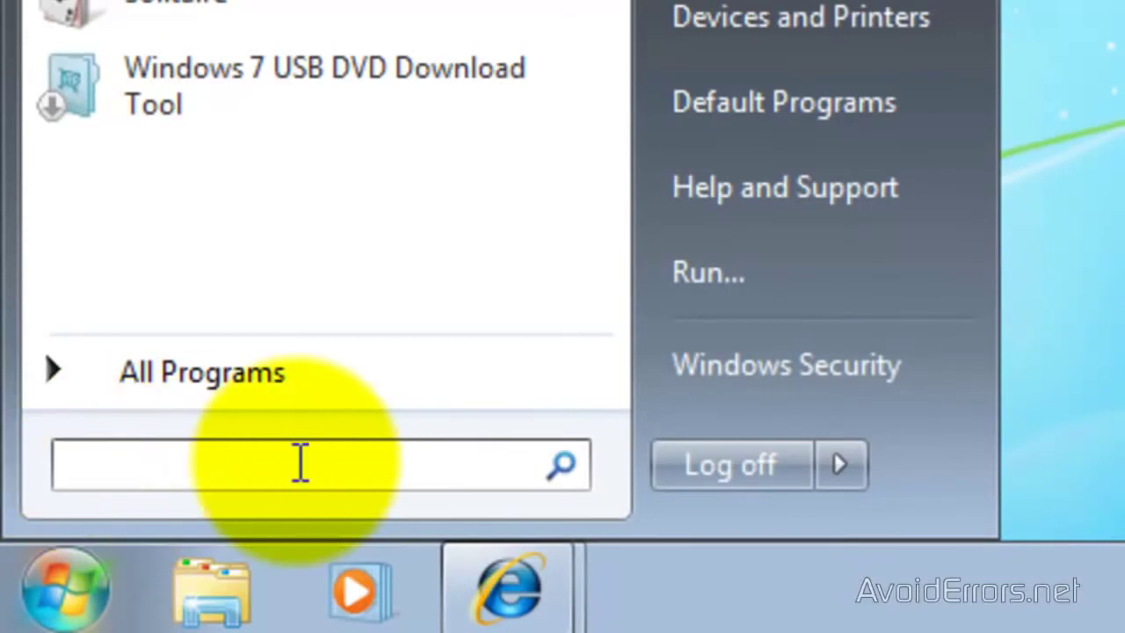
type("run")
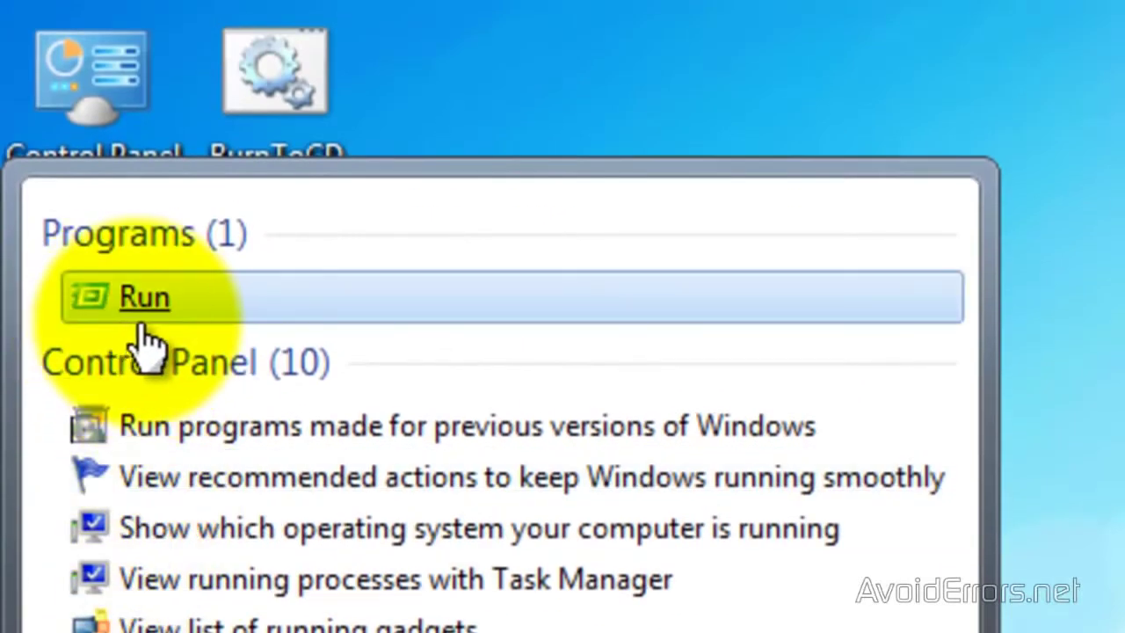
left_click(145, 310)
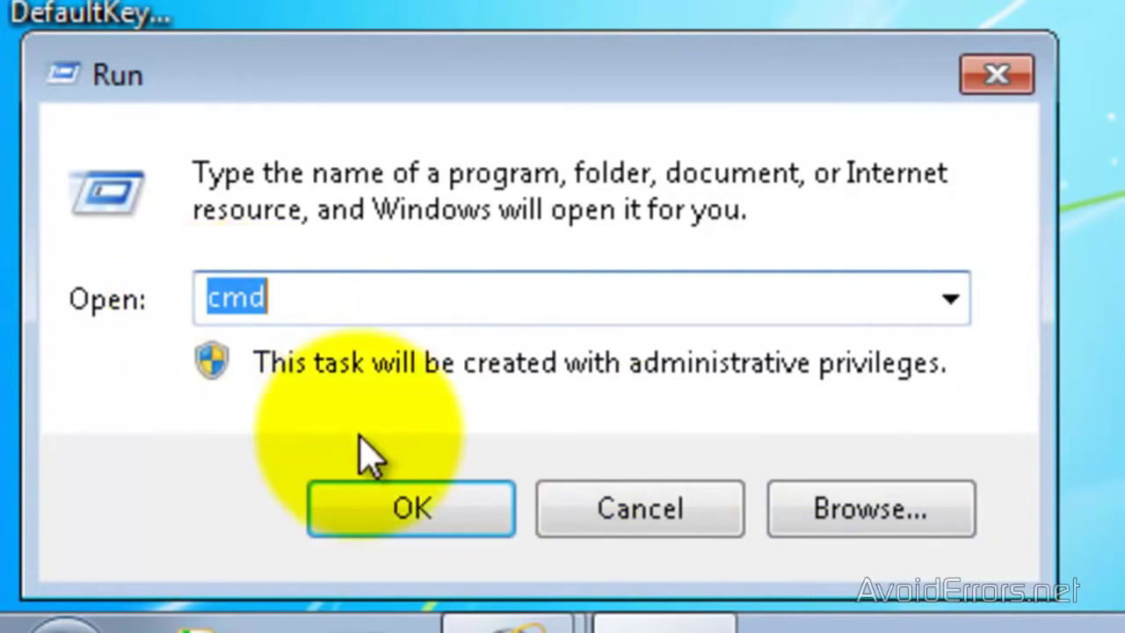
left_click(391, 523)
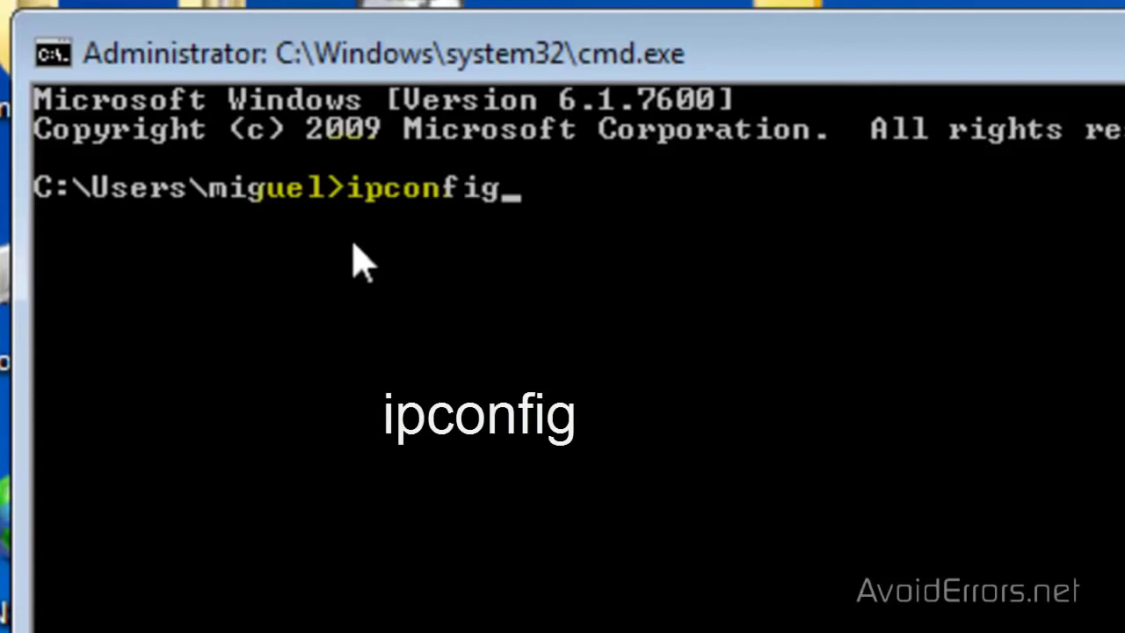
type("ipconfig")
key("Return")
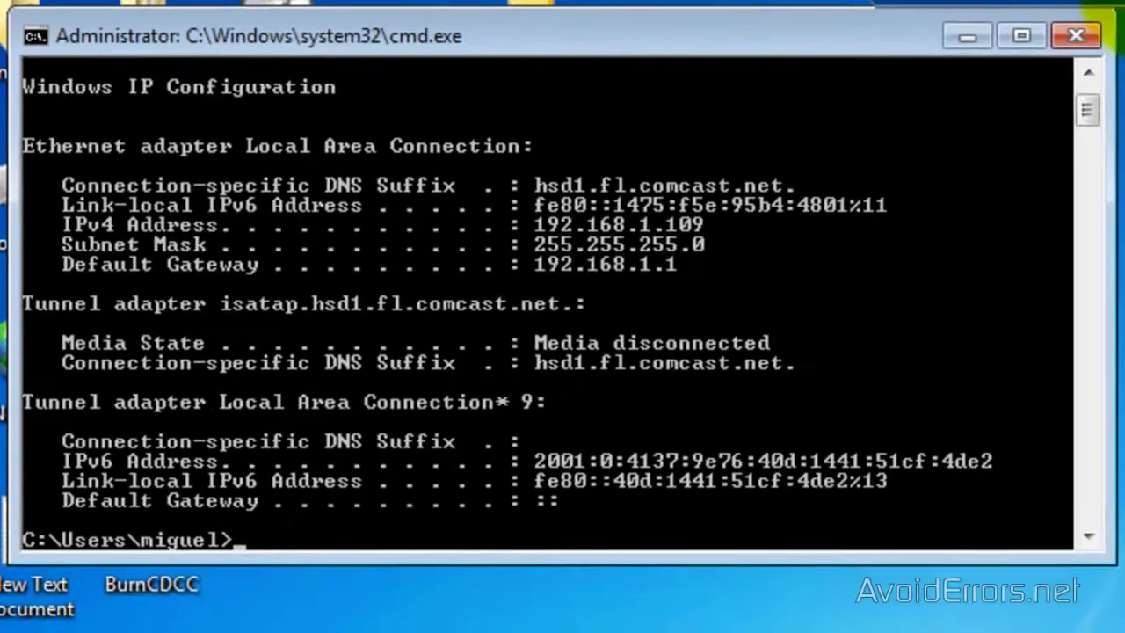
- Close Command Prompt and make a new desktop folder called 'AvoidErrors'
left_click(1081, 34)
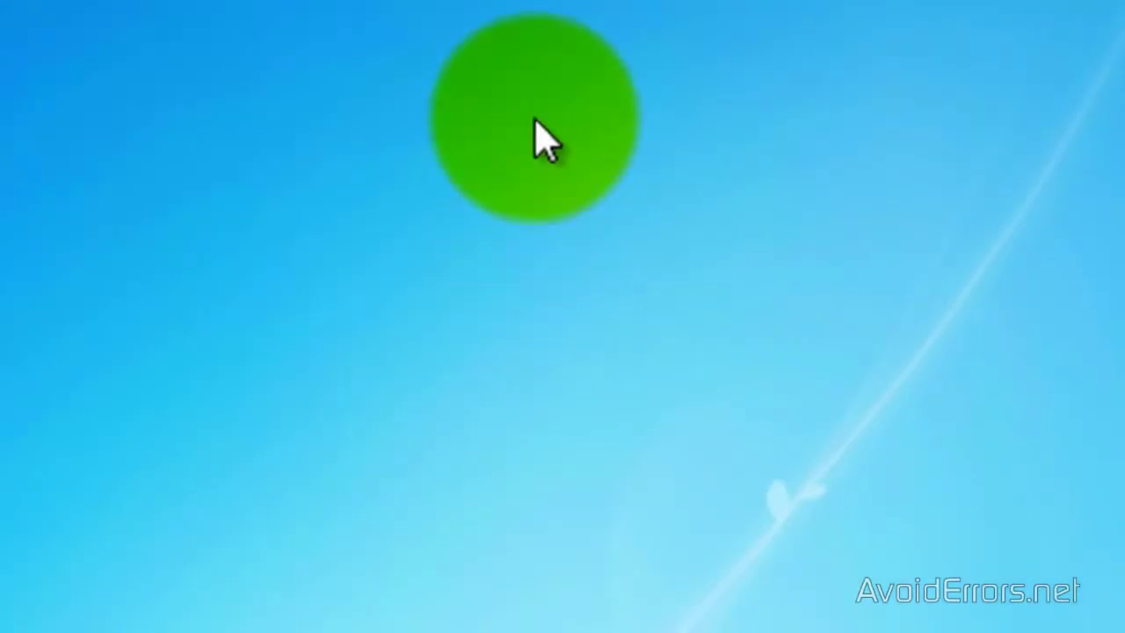
right_click(536, 123)
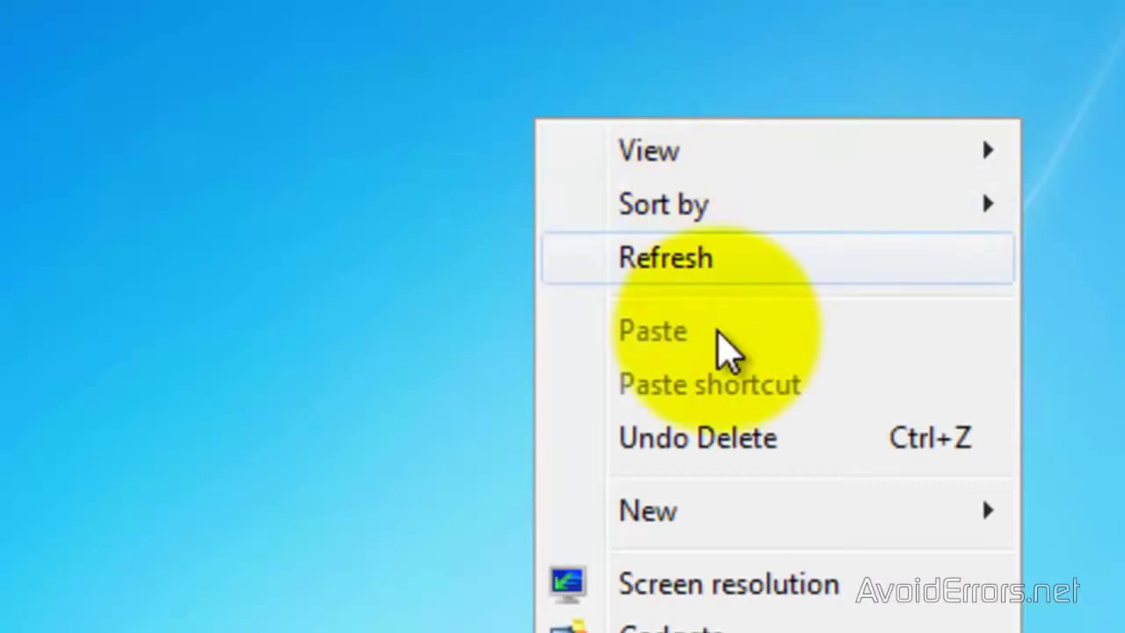
mouse_move(650, 527)
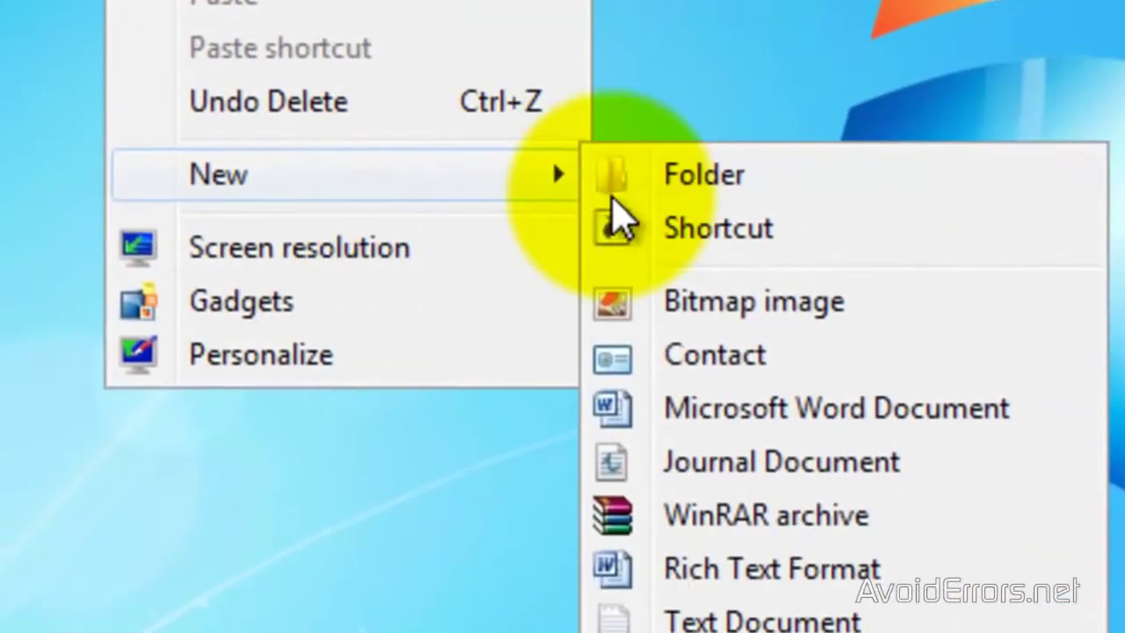
left_click(706, 179)
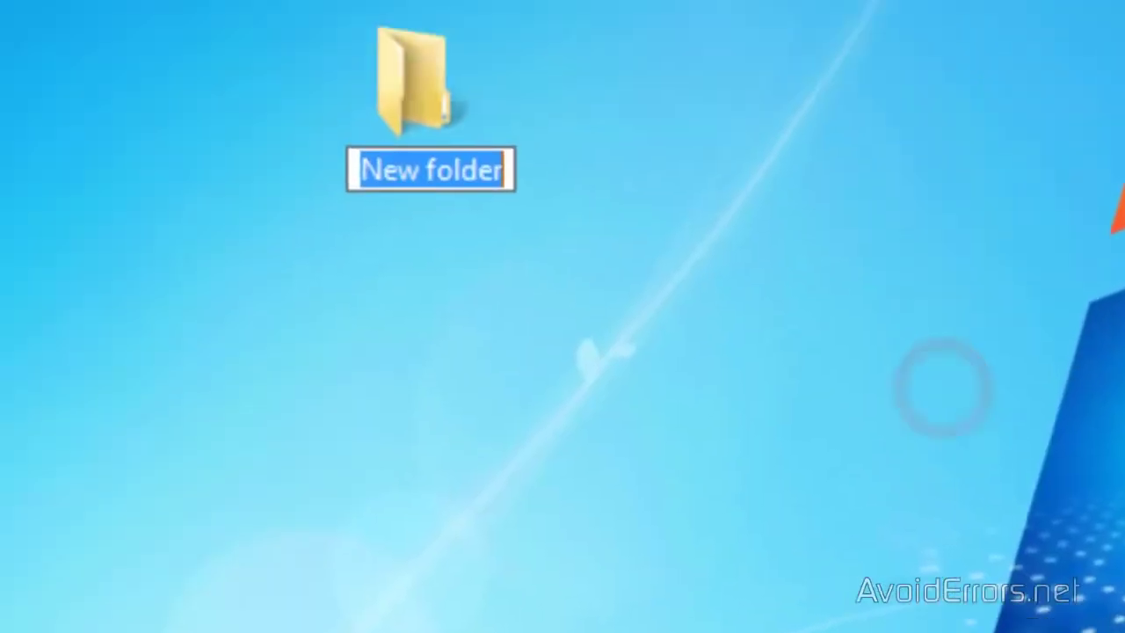
type("AvoidErrors")
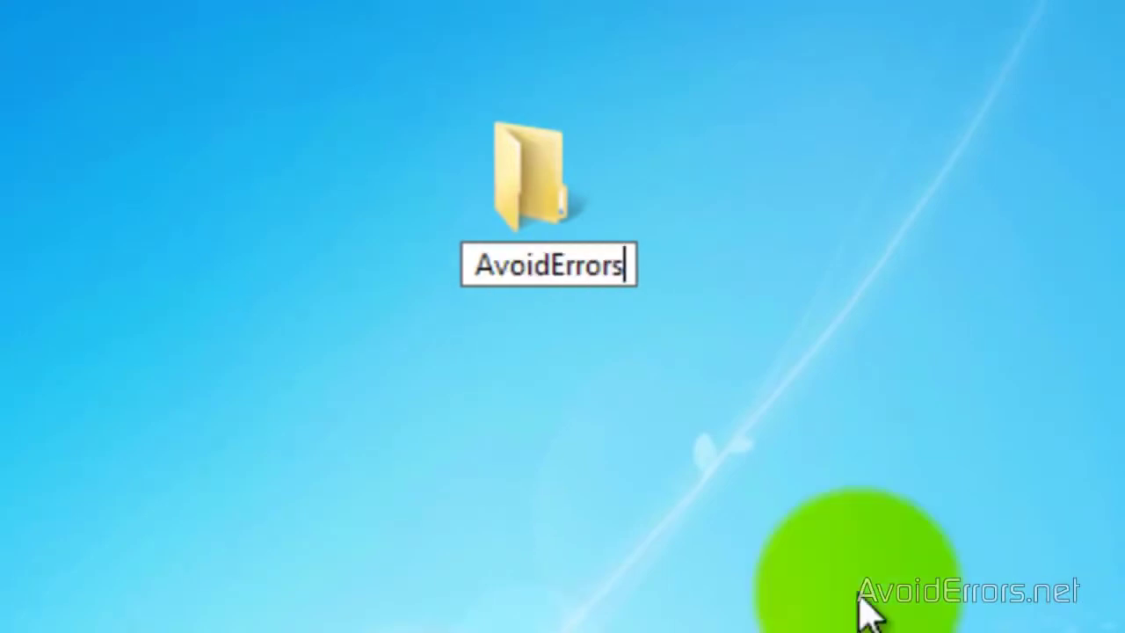
key("Return")
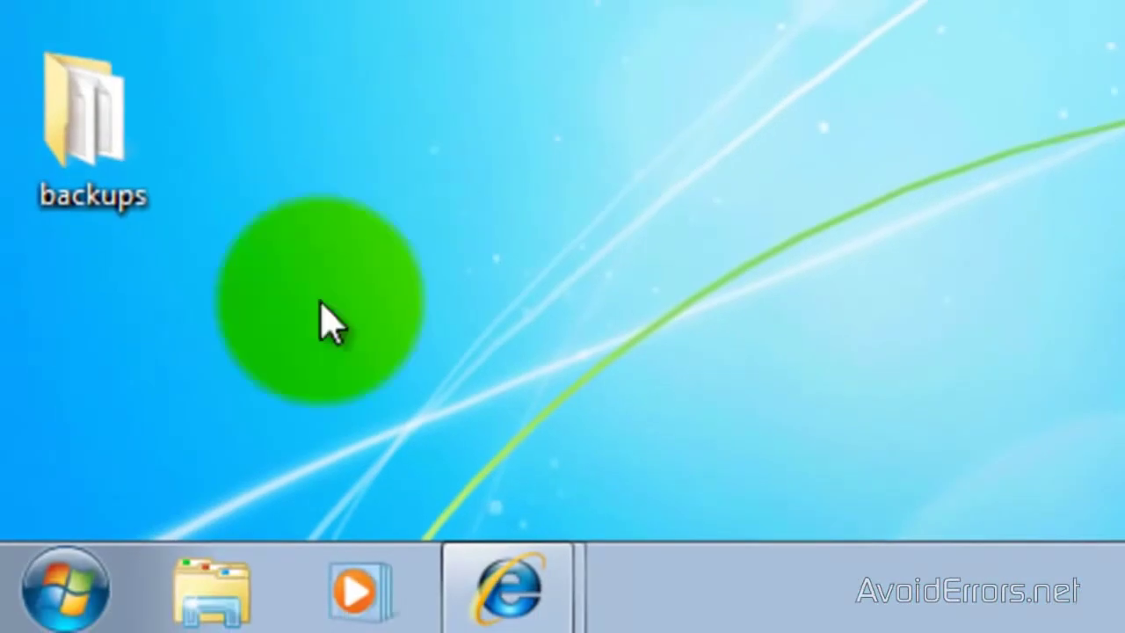
- Go to Programs and Features in Control Panel and show the Windows Features dialog
left_click(75, 605)
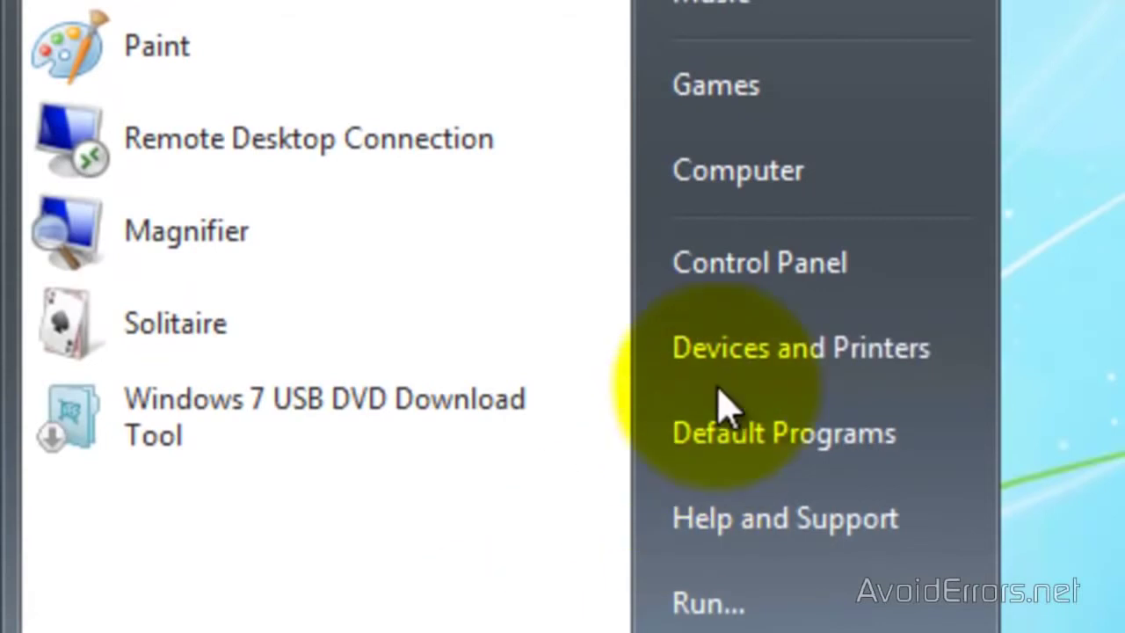
left_click(748, 284)
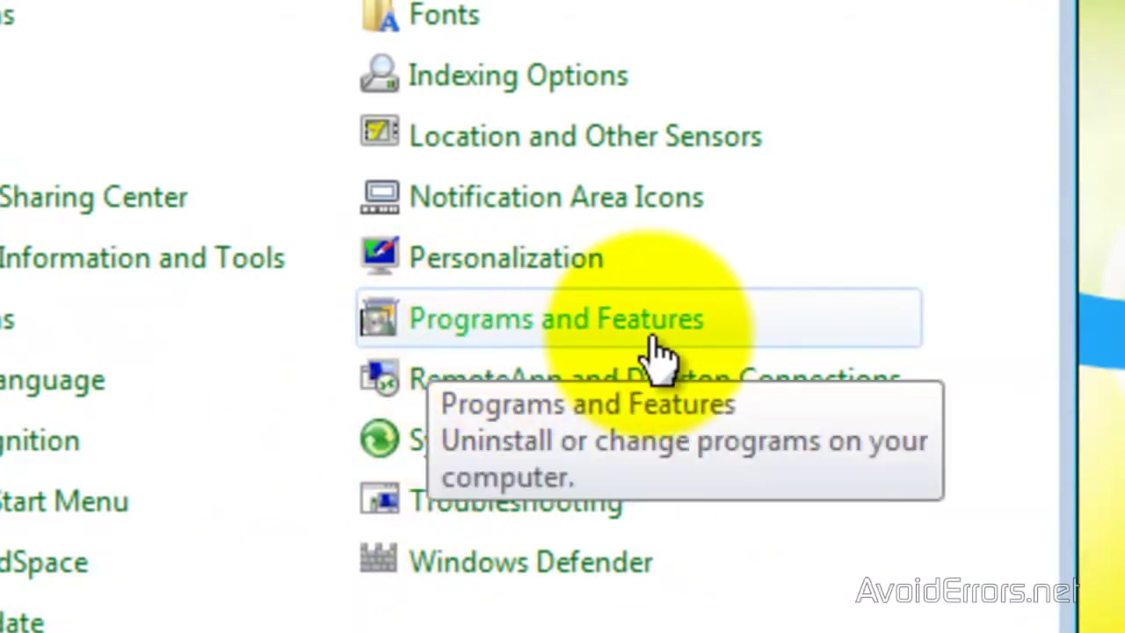
left_click(655, 351)
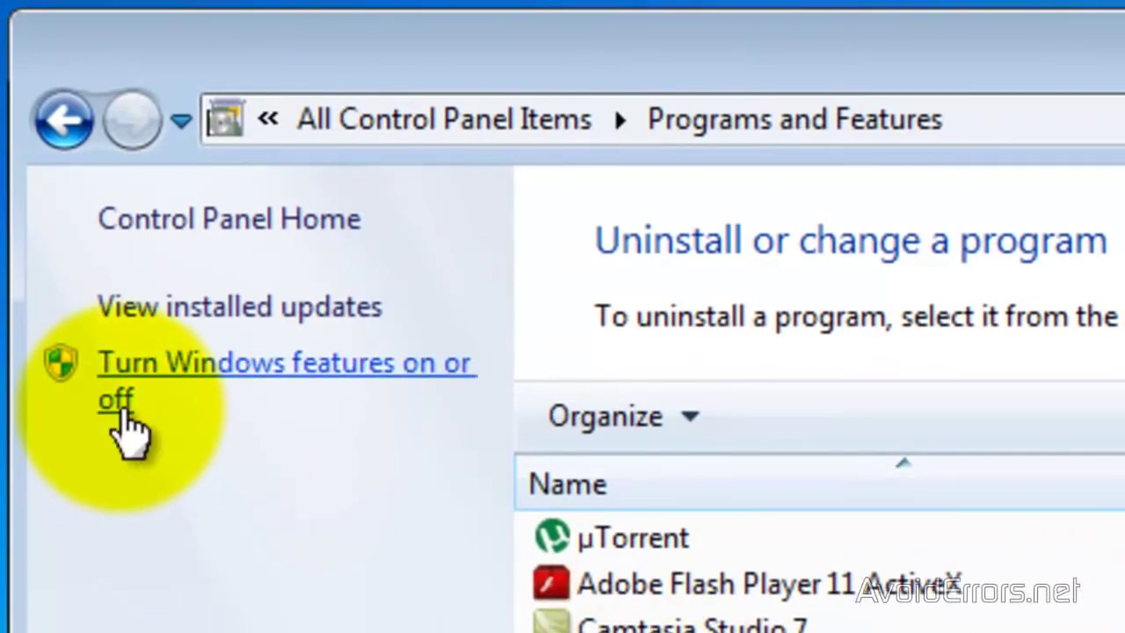
left_click(117, 409)
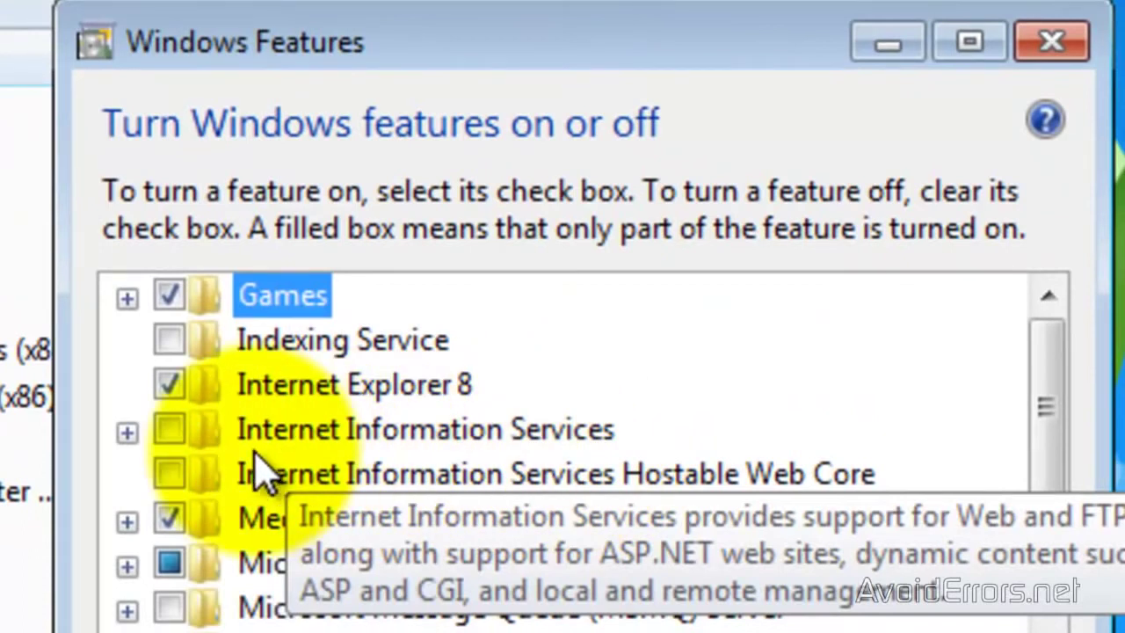
- Enable Internet Information Services with FTP Server, FTP Service and FTP Extensibility, and apply
left_click(170, 432)
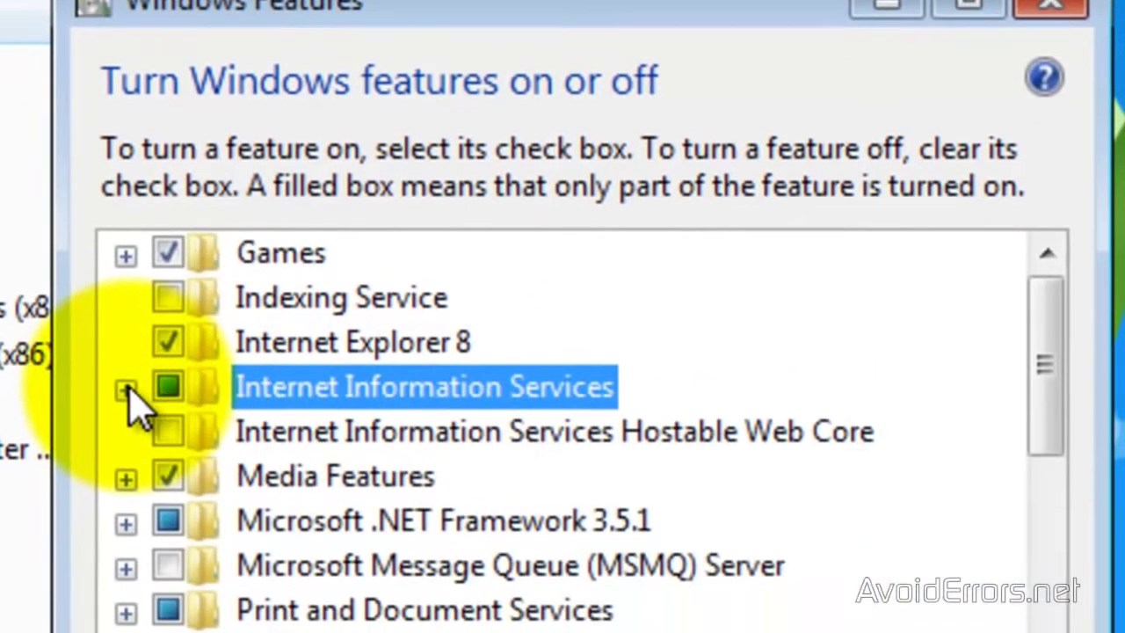
left_click(126, 433)
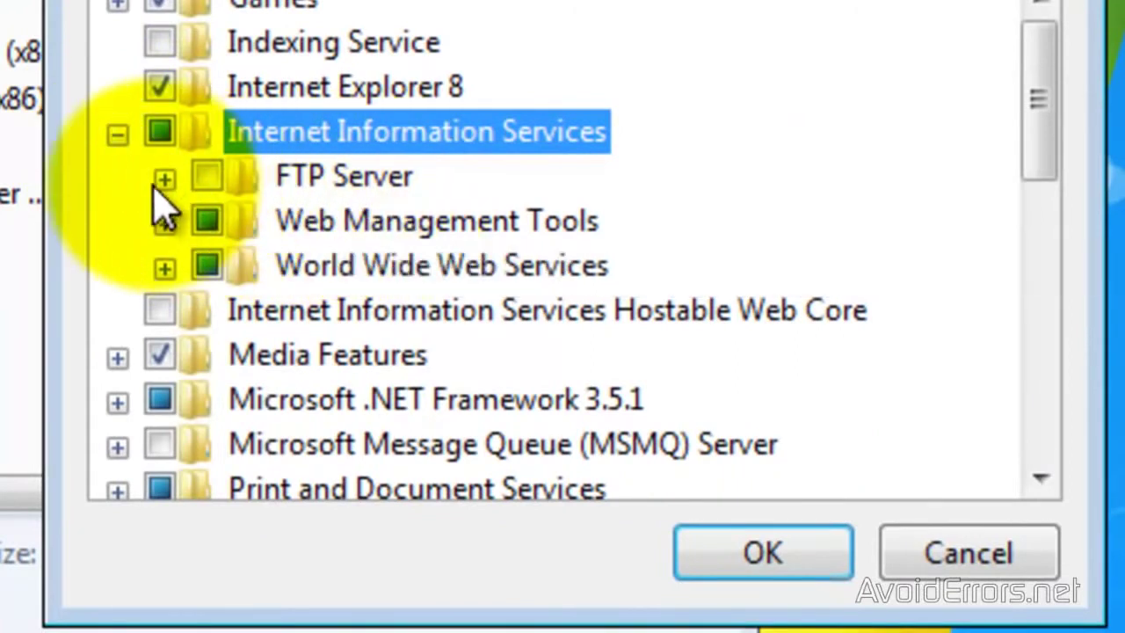
left_click(164, 178)
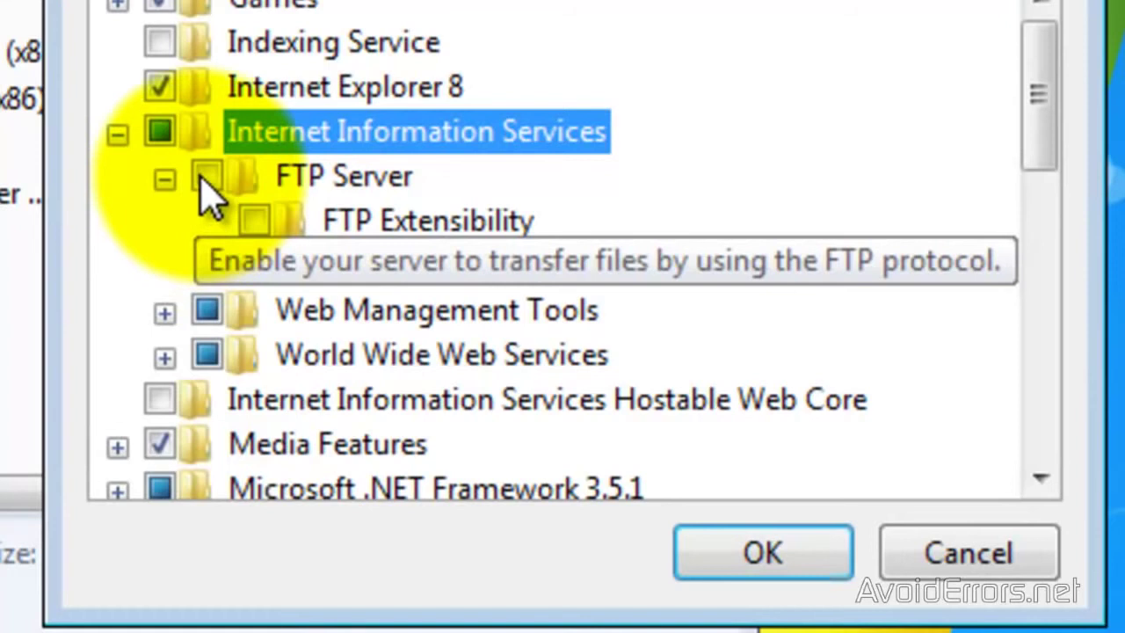
left_click(205, 176)
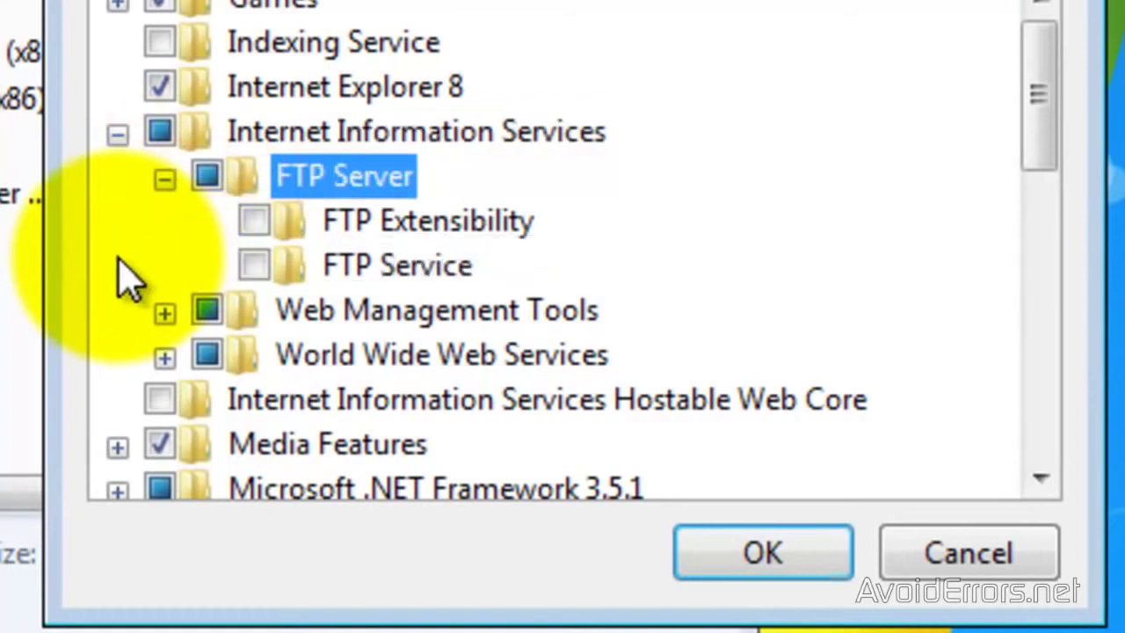
left_click(253, 221)
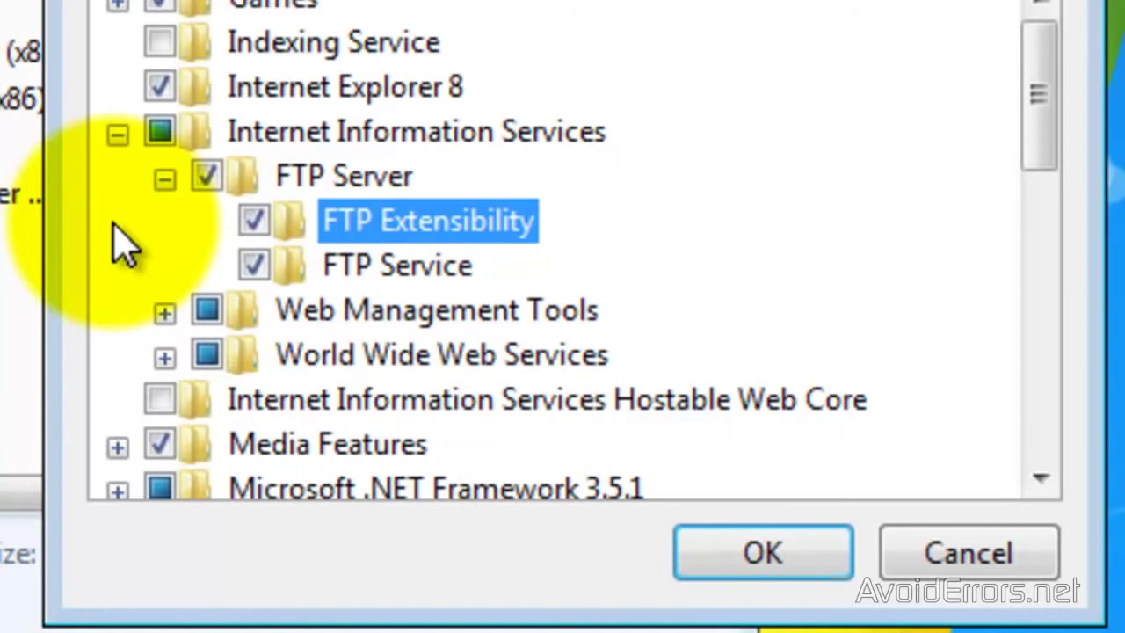
left_click(758, 557)
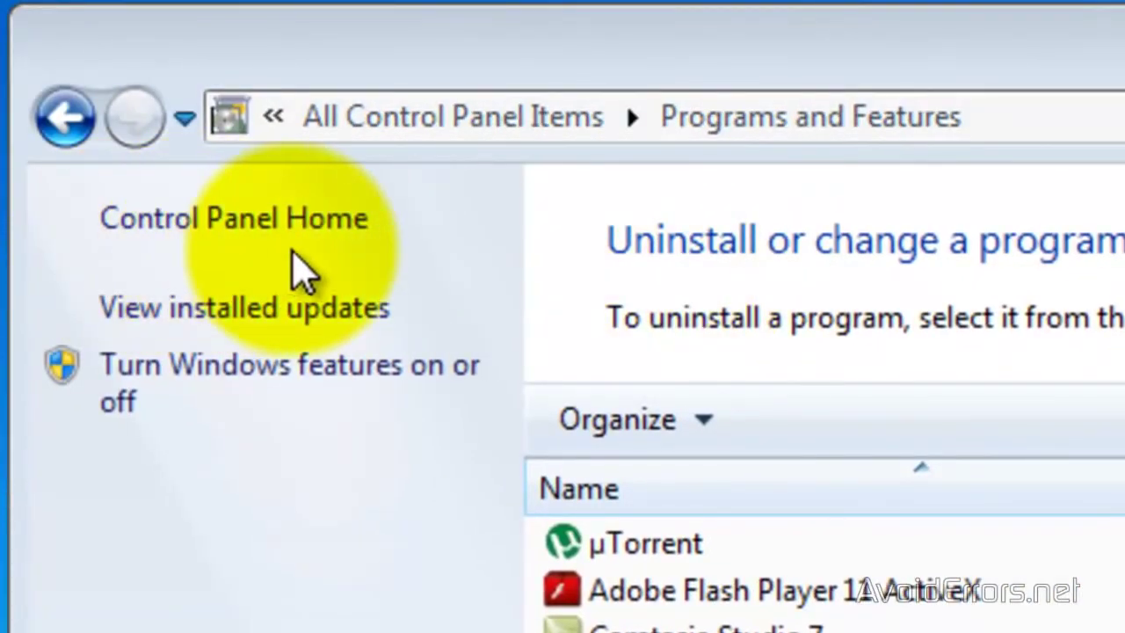
- Launch Internet Information Services (IIS) Manager from Control Panel's Administrative Tools
left_click(329, 217)
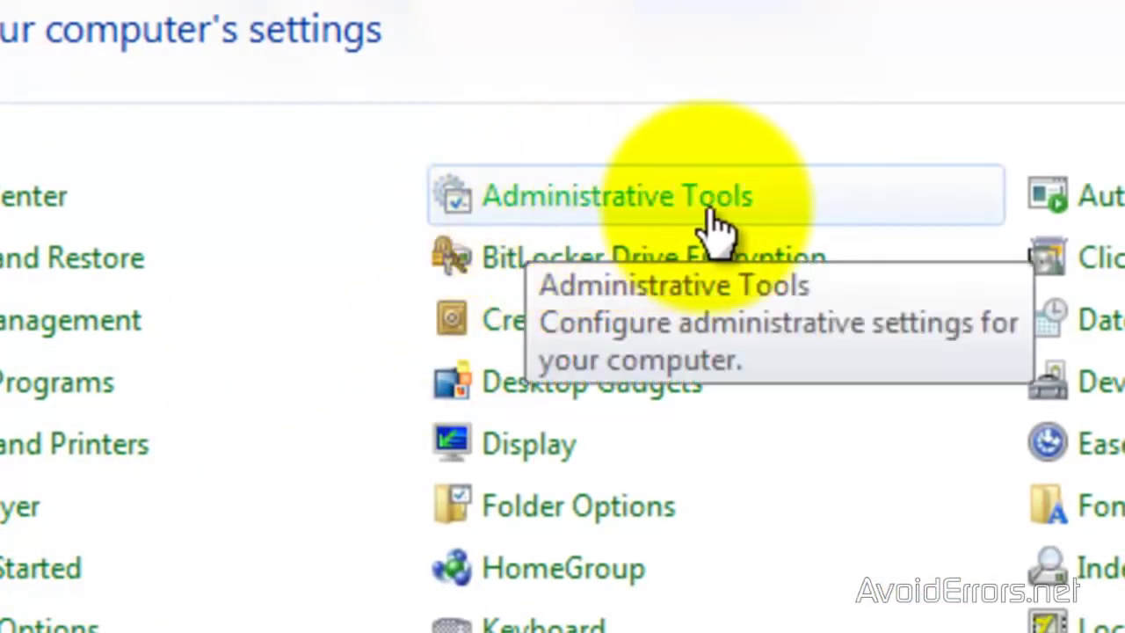
left_click(780, 201)
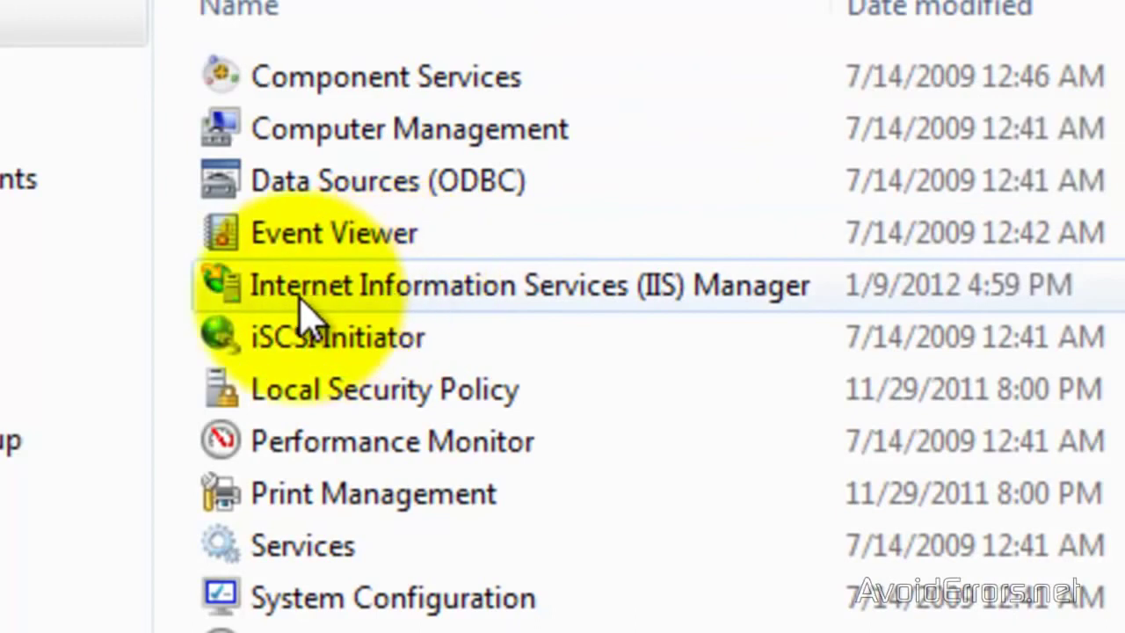
left_click(713, 294)
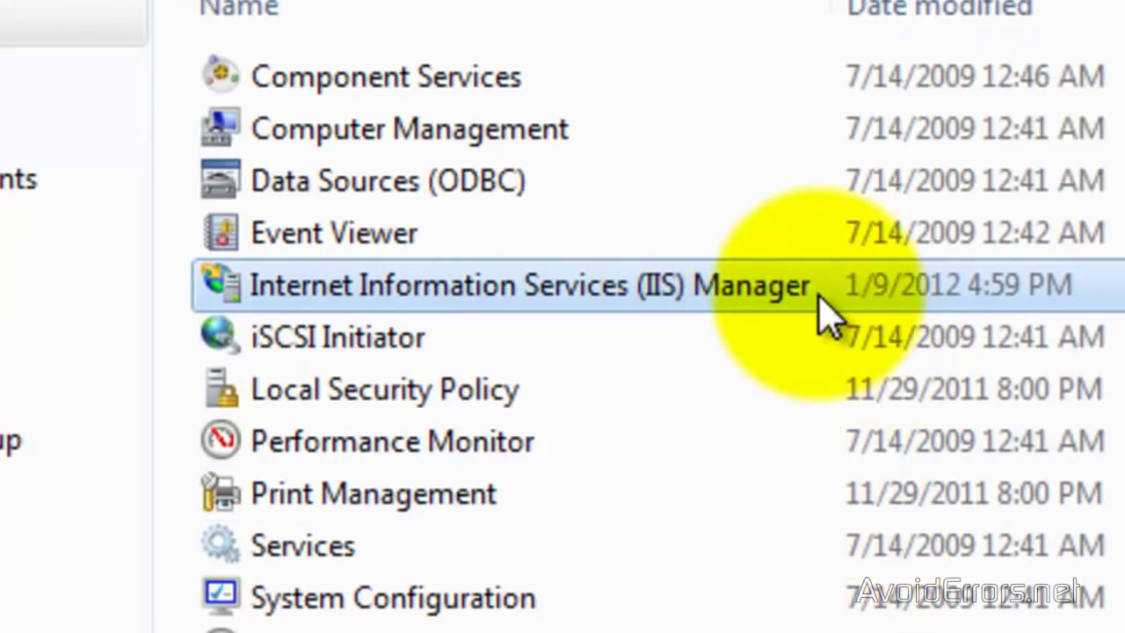
double_click(819, 297)
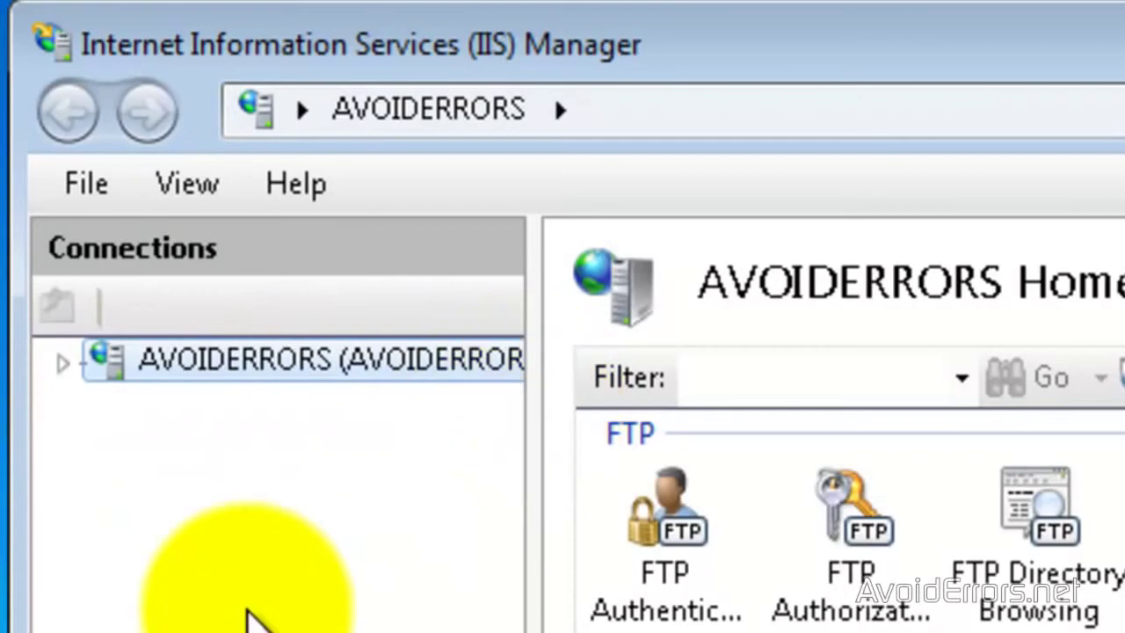
- Expand the AVOIDERRORS server and its Sites node, and show the Sites context menu
left_click(64, 360)
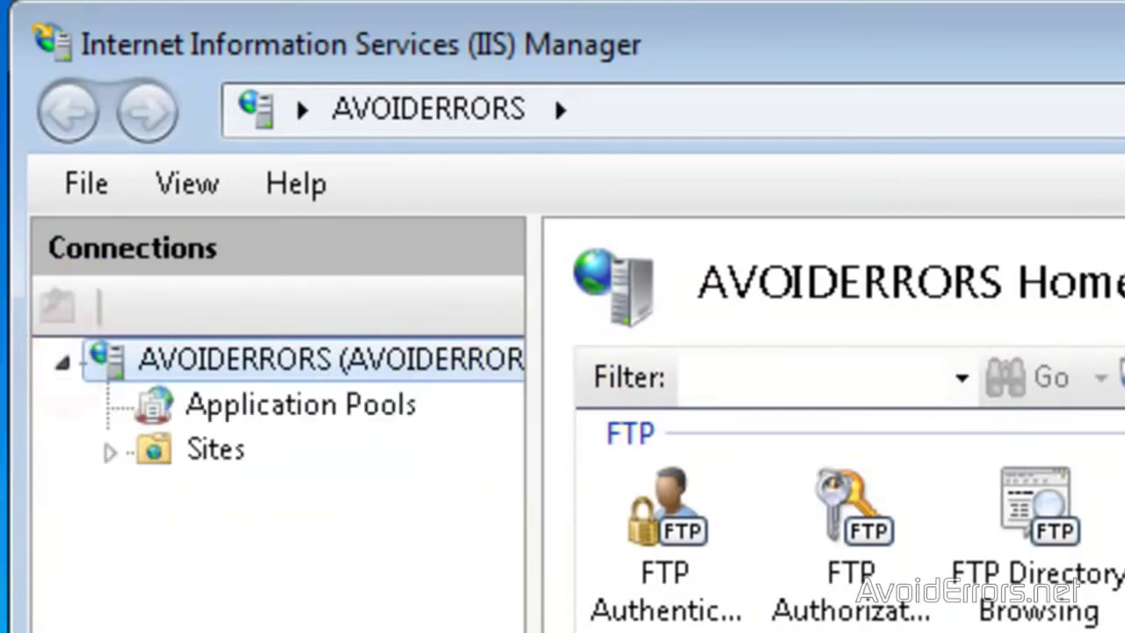
left_click(110, 450)
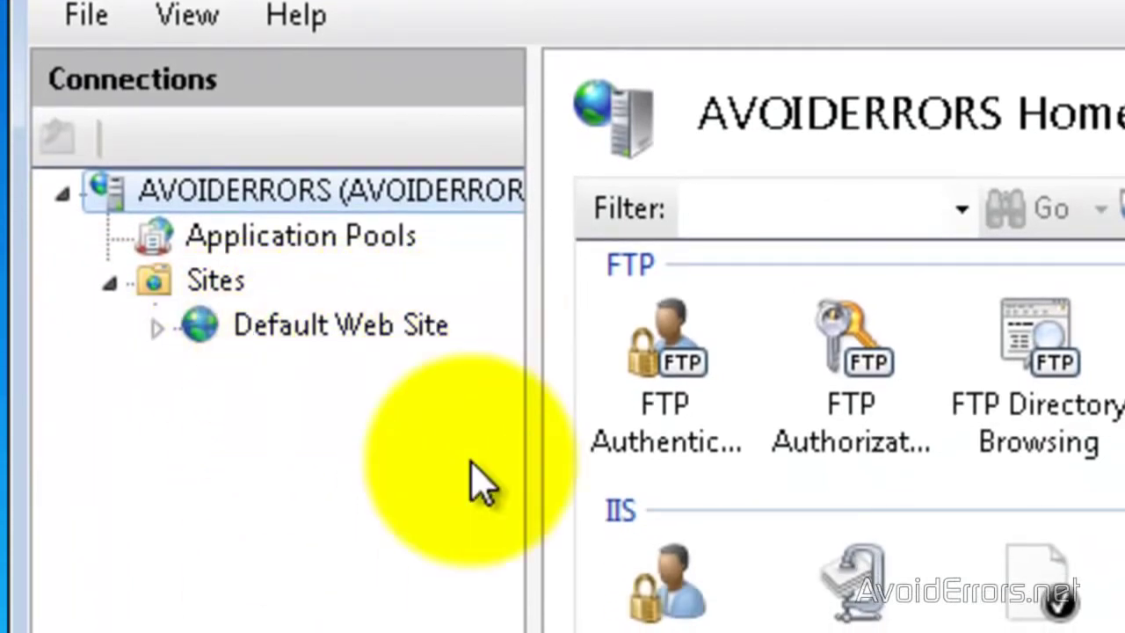
left_click(156, 329)
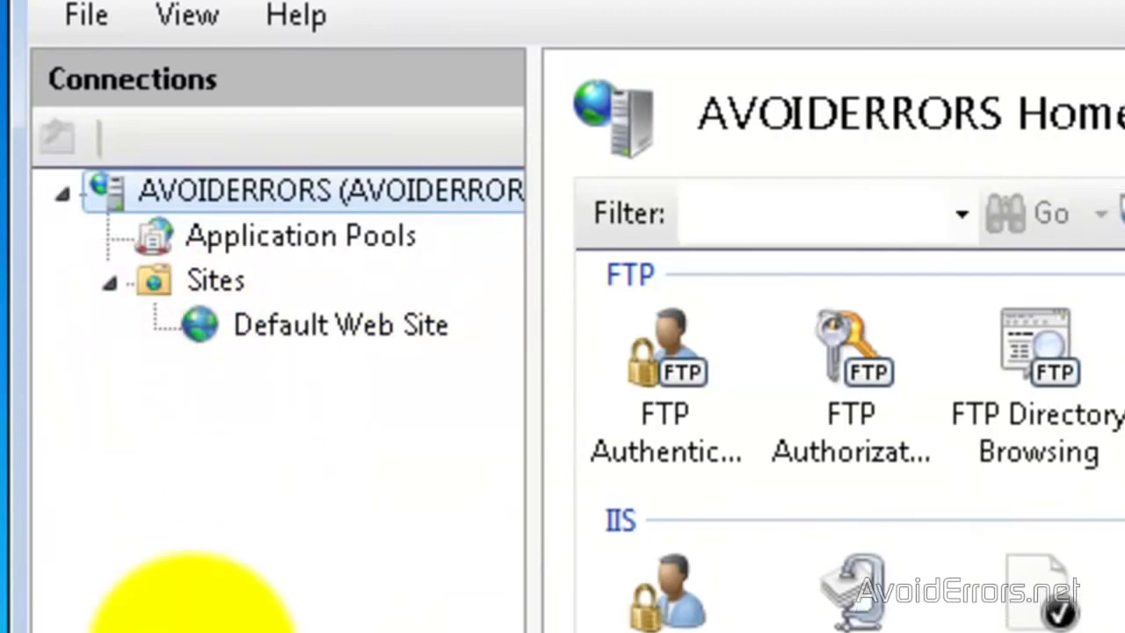
right_click(211, 295)
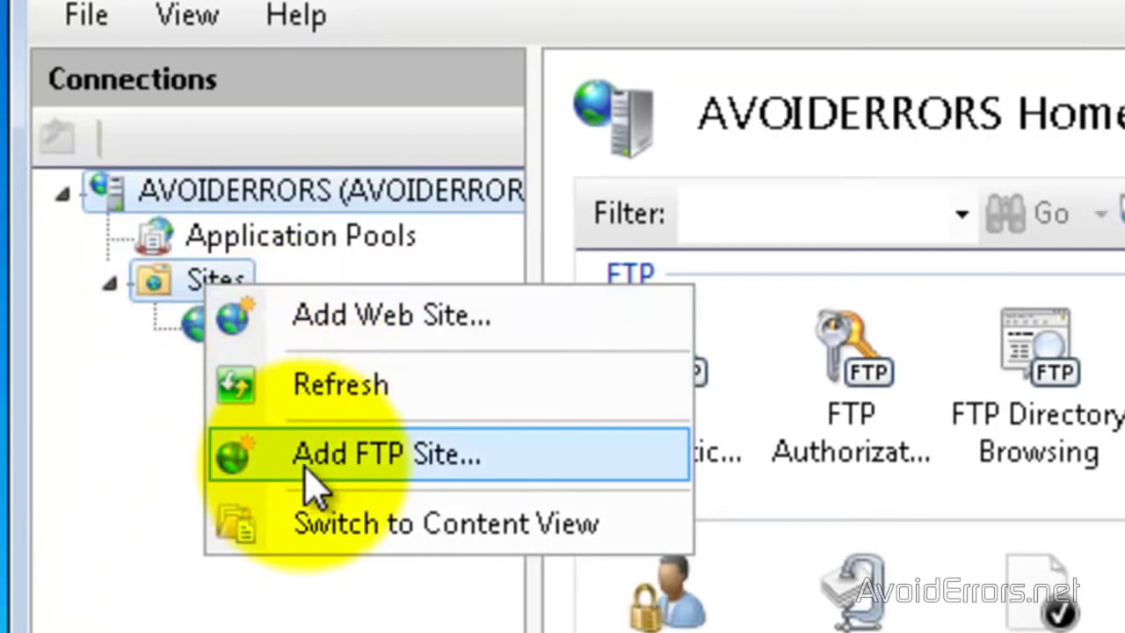
- Add an FTP site named AvoidErrors using the desktop AvoidErrors folder as its physical path
left_click(461, 474)
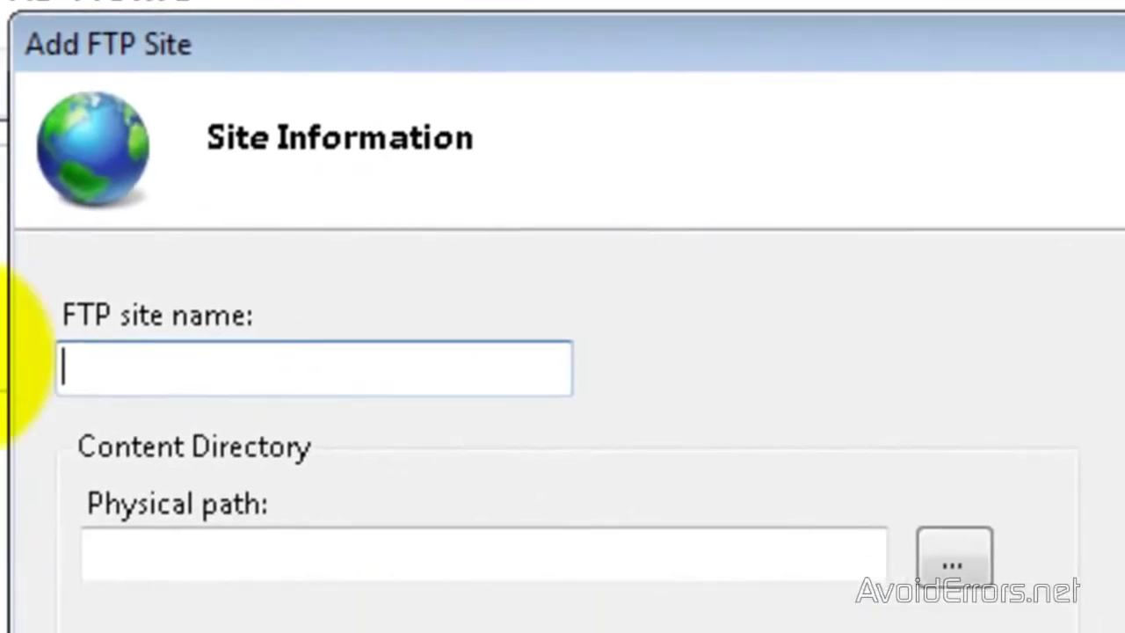
left_click(123, 371)
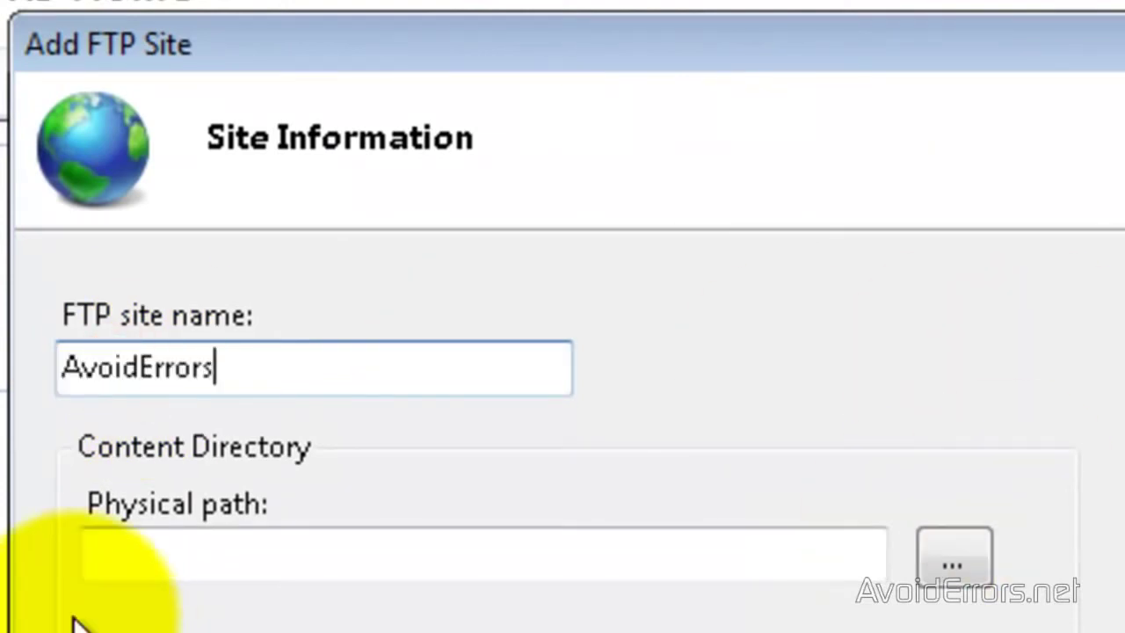
left_click(962, 566)
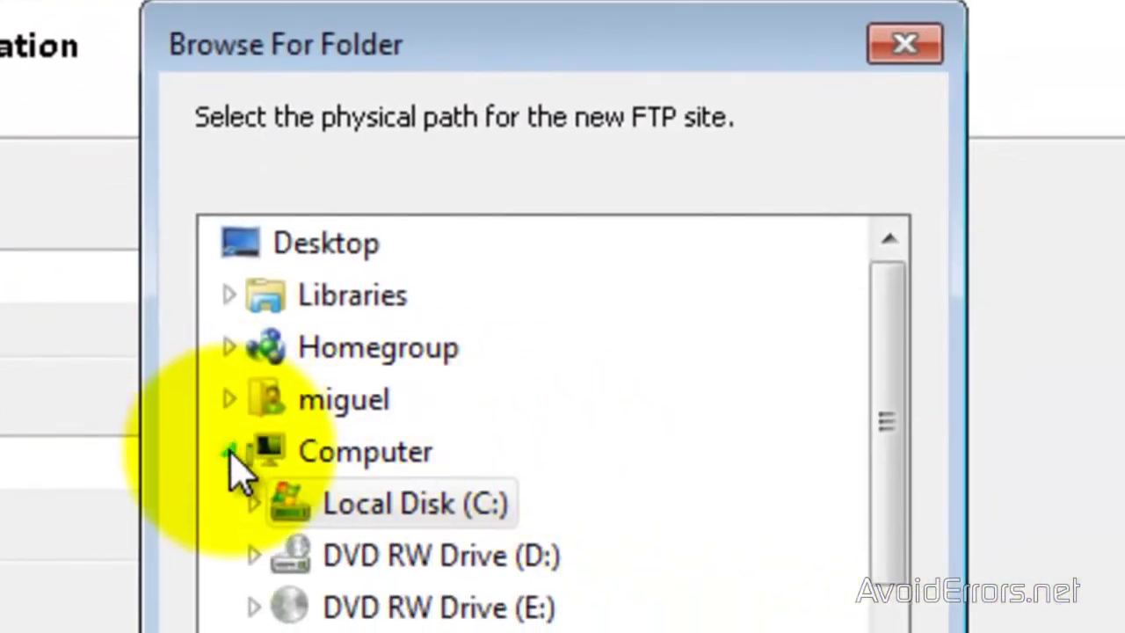
left_click(229, 451)
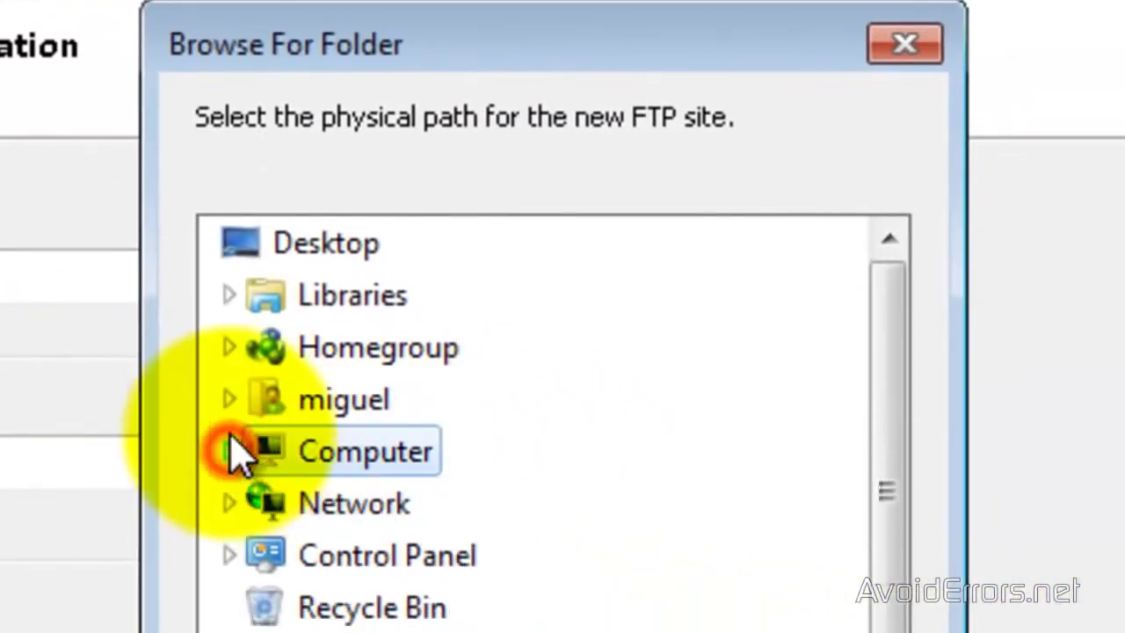
left_click(303, 243)
left_click_drag(870, 318, 874, 357)
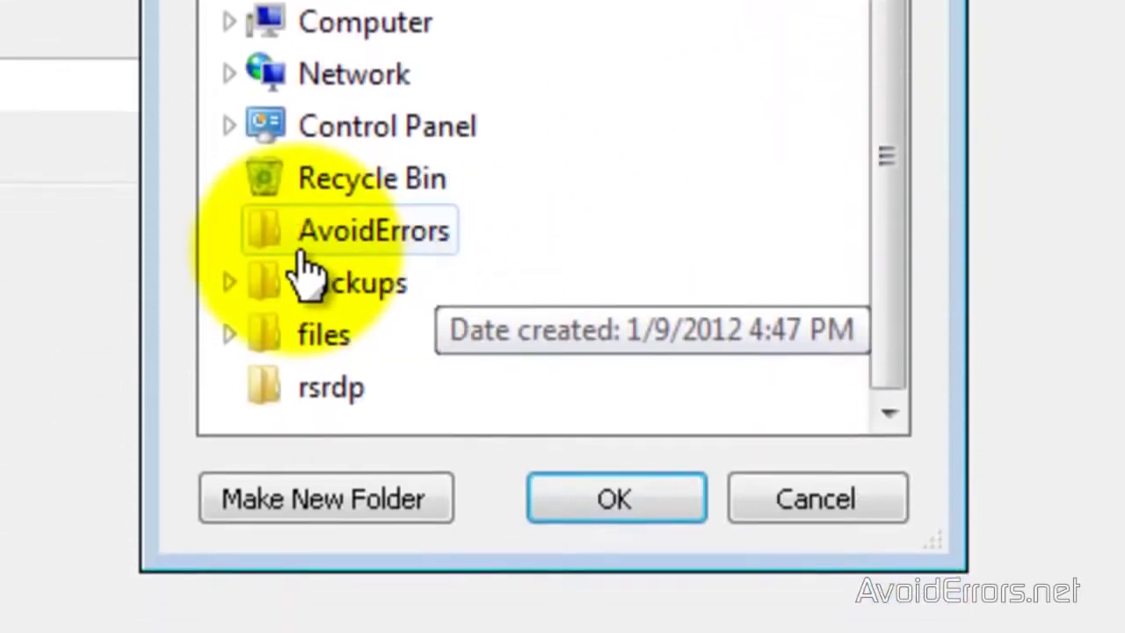
left_click(376, 417)
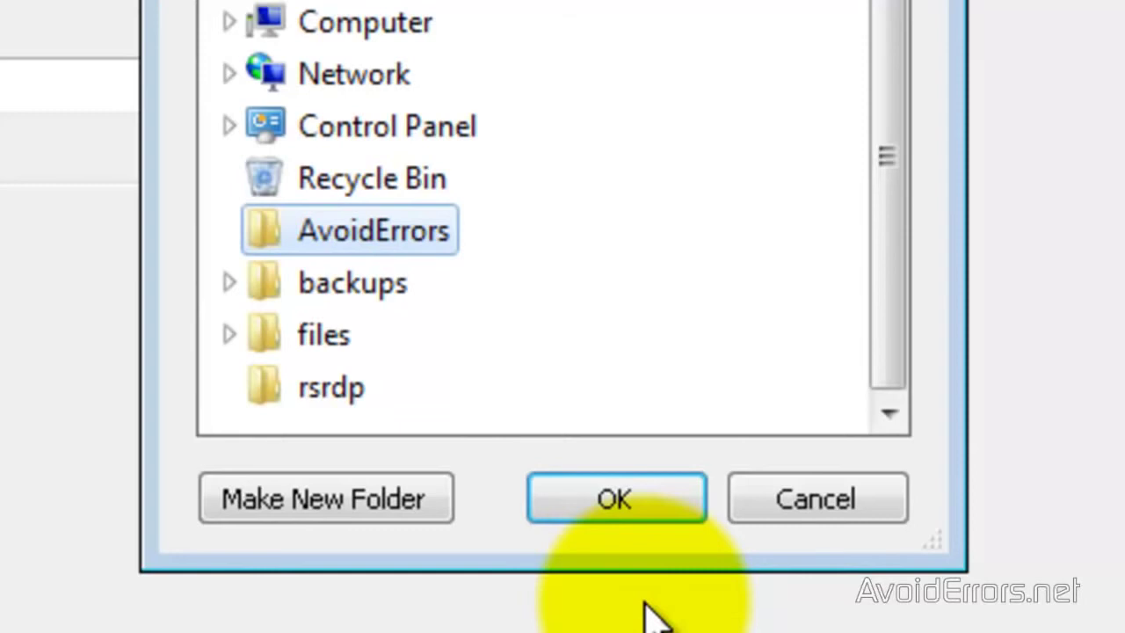
left_click(620, 510)
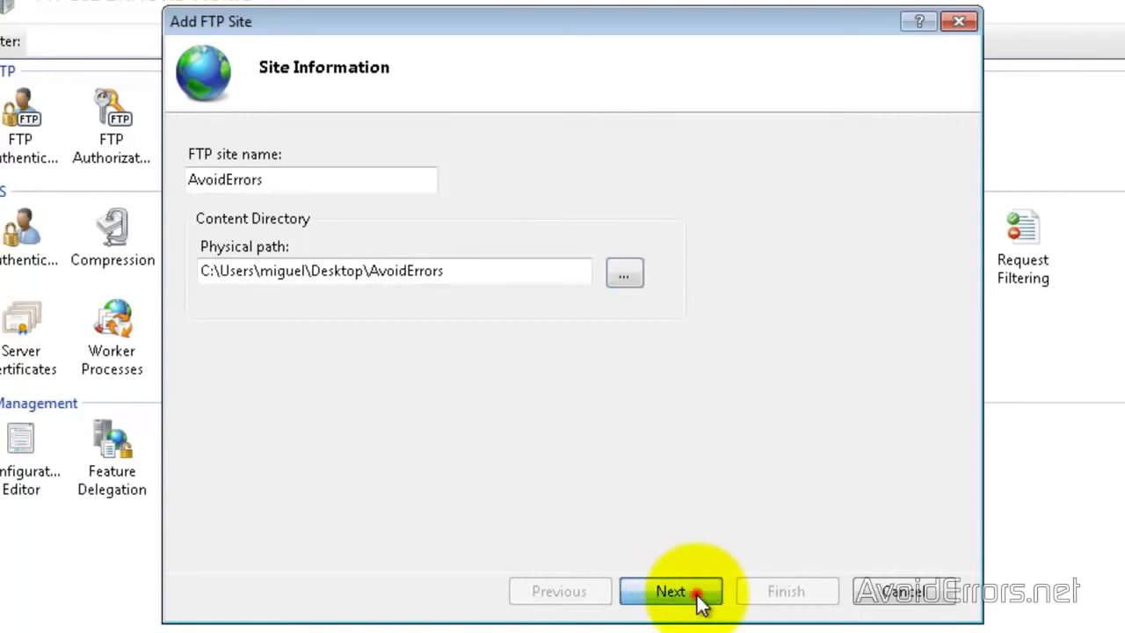
left_click(671, 592)
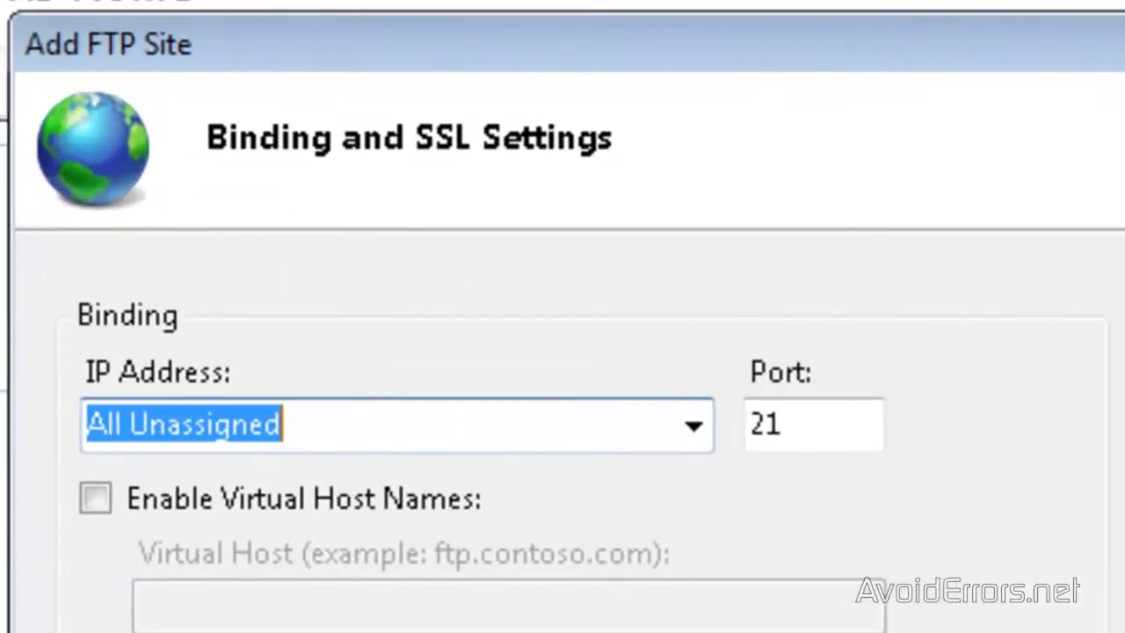
- Bind the FTP site to 192.168.1.109 on port 21 with No SSL
left_click(690, 440)
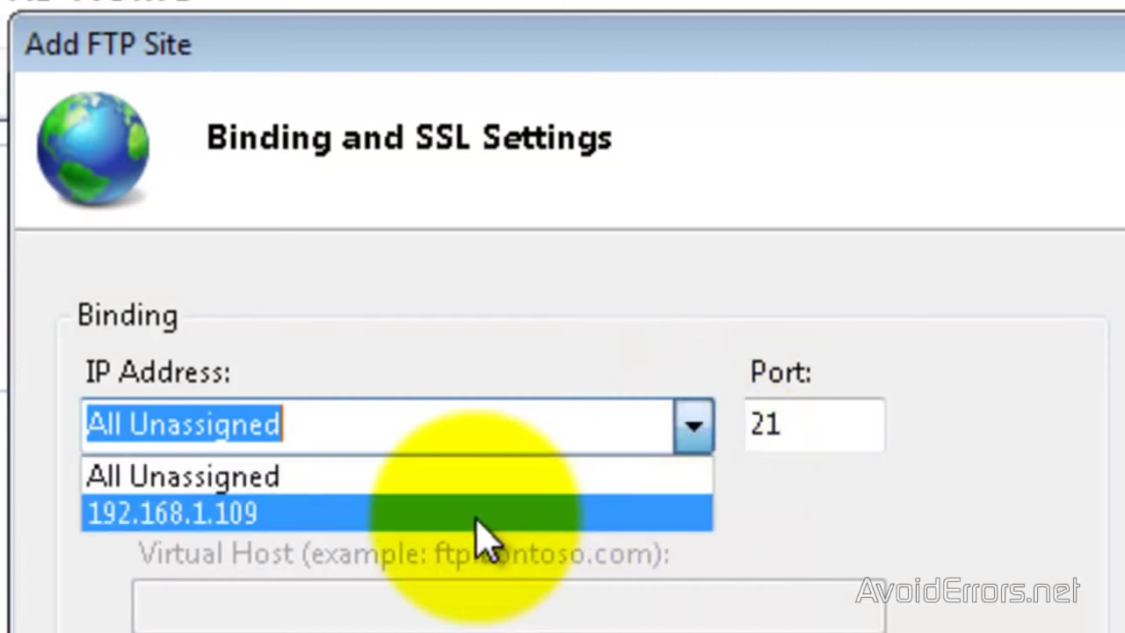
left_click(369, 518)
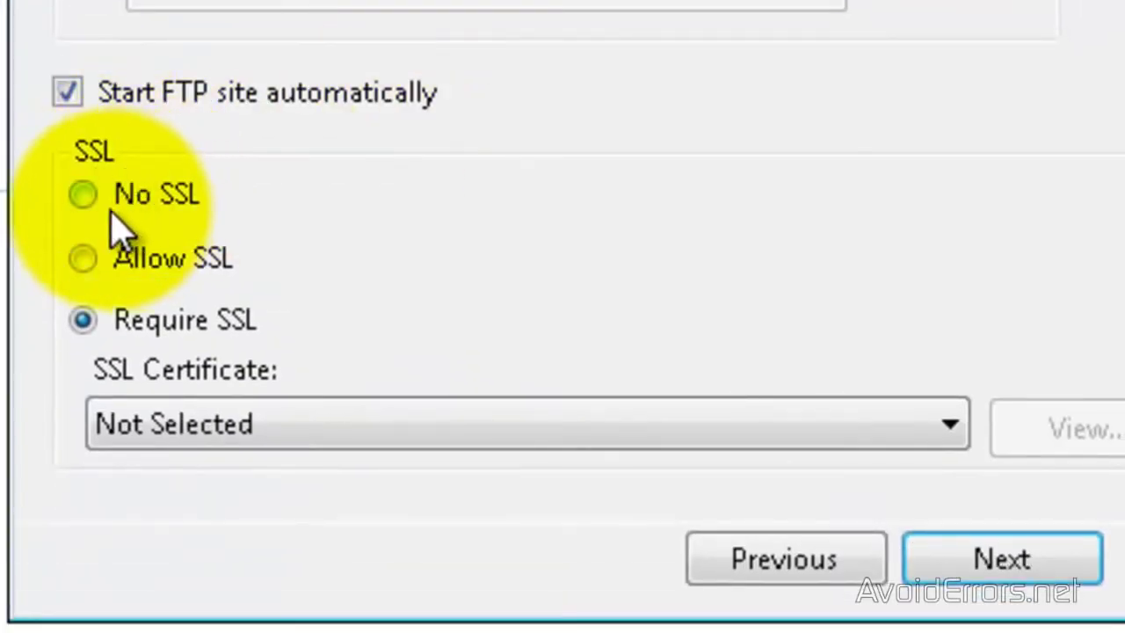
left_click(82, 194)
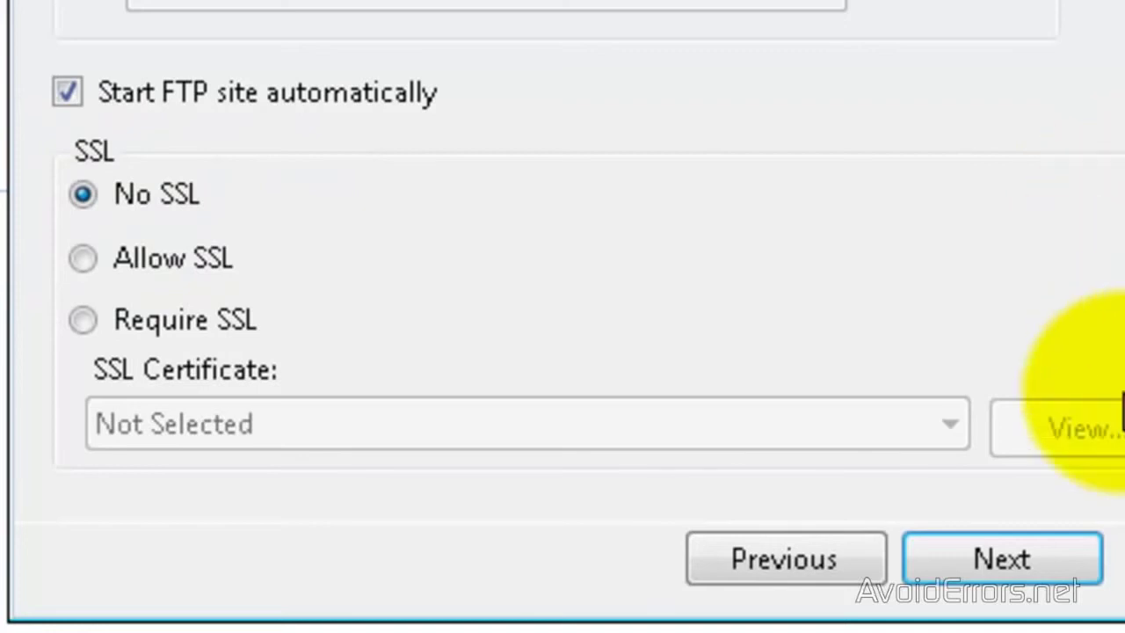
left_click(954, 572)
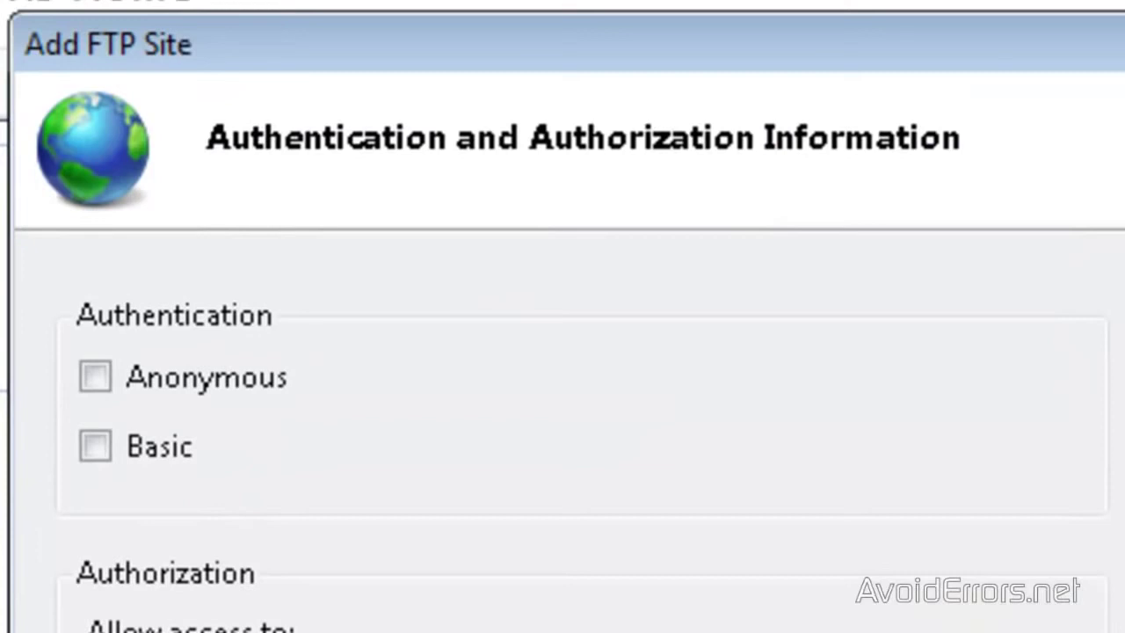
- Use Basic authentication and give the specified Windows user Read and Write access, then finish
left_click(95, 447)
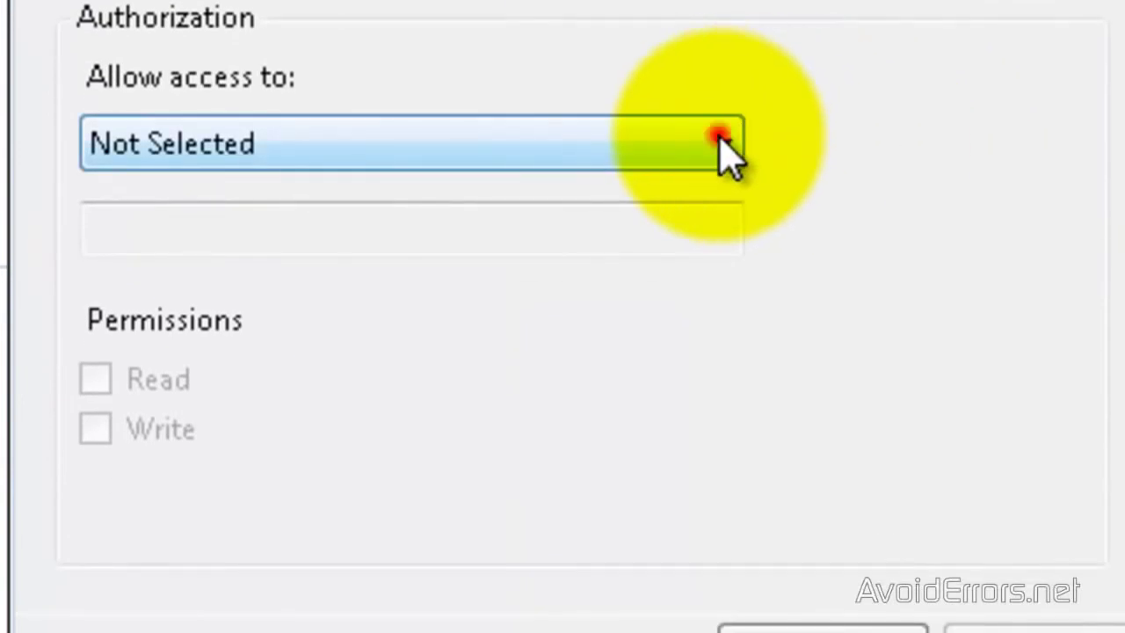
left_click(727, 150)
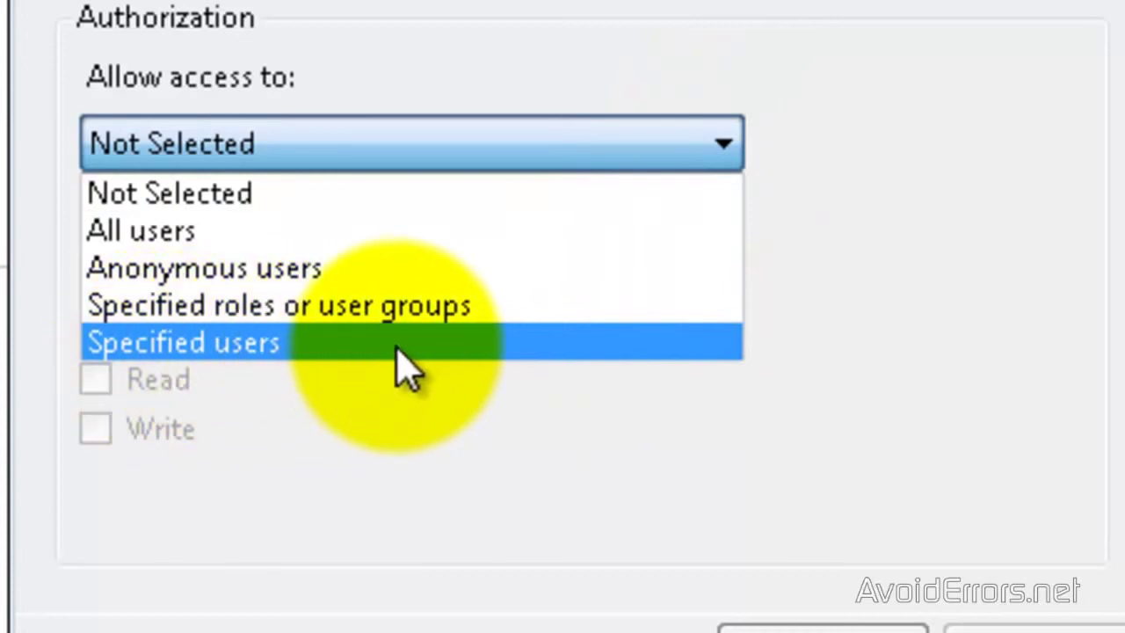
left_click(396, 342)
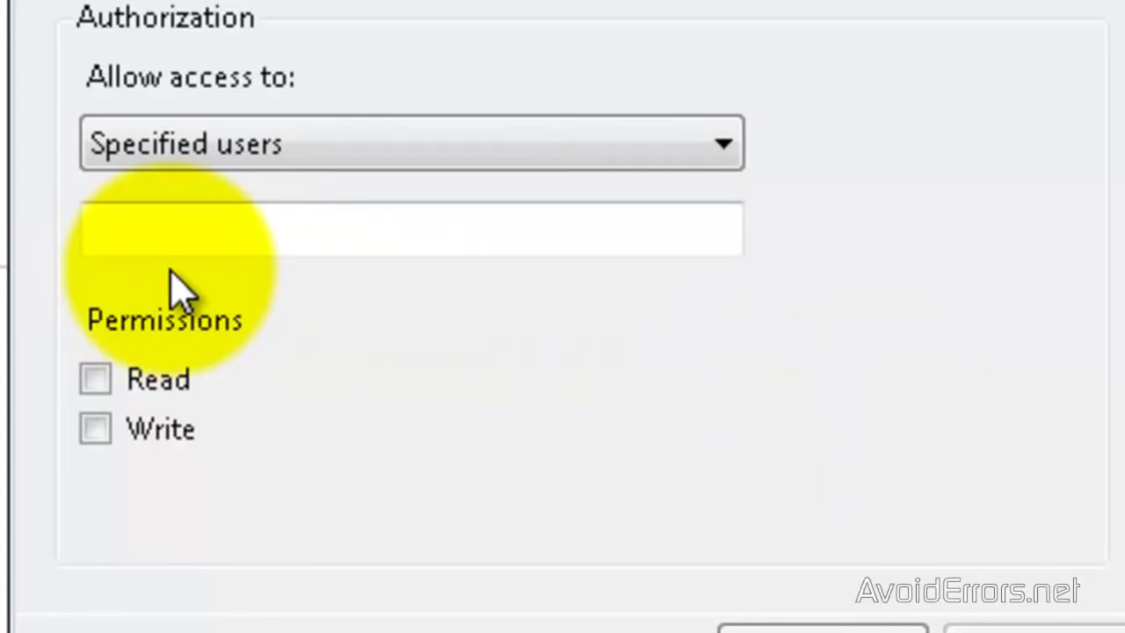
key("super")
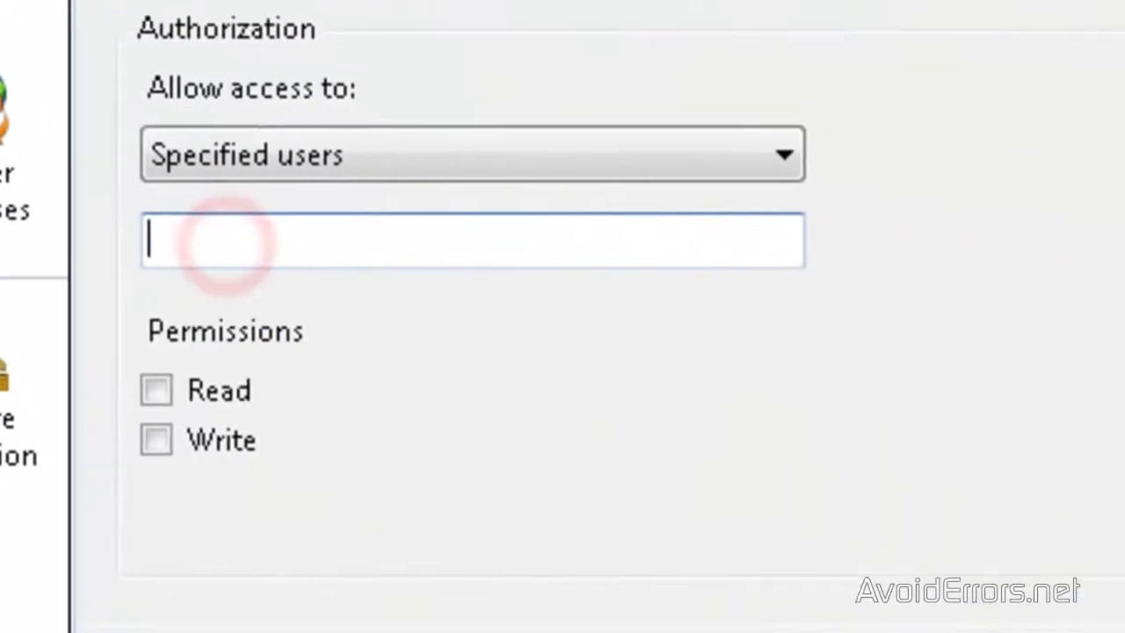
type("miguel")
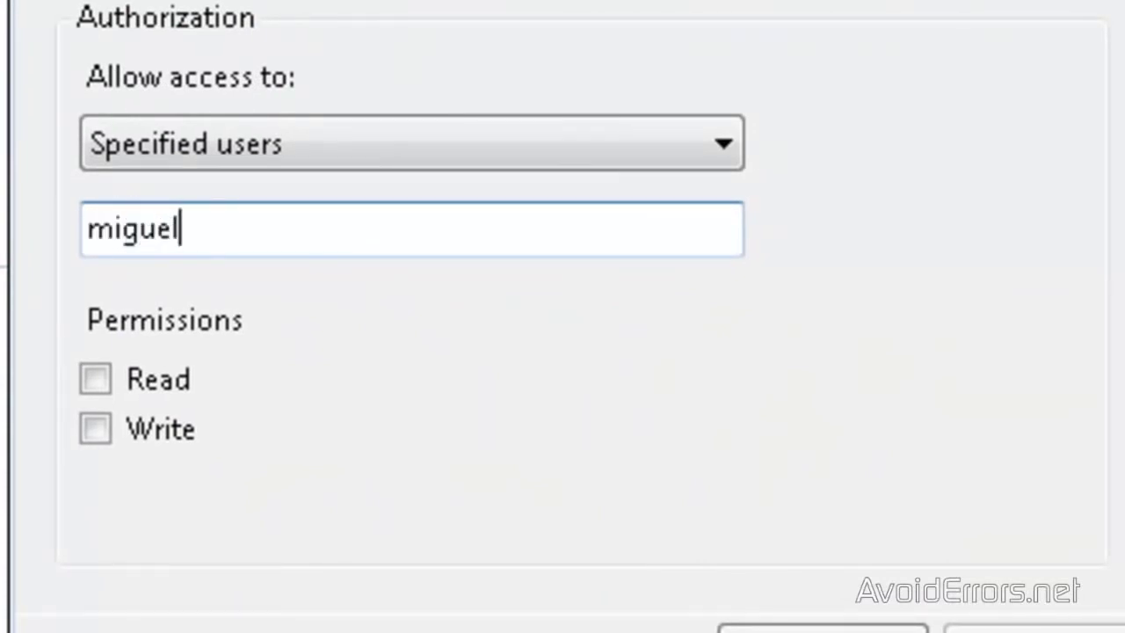
left_click(92, 379)
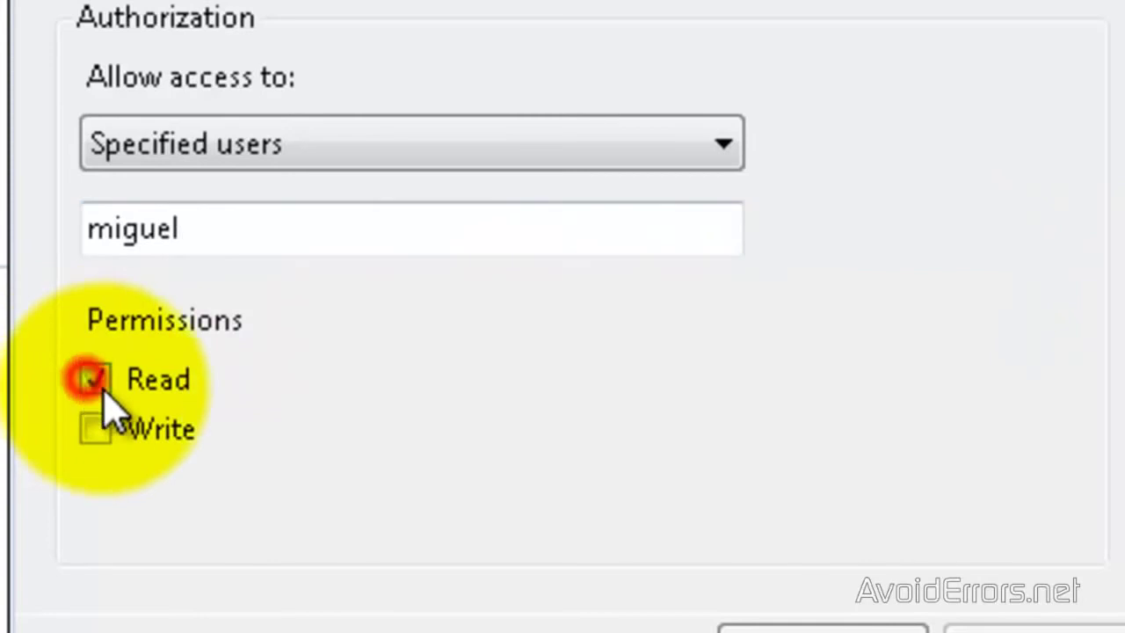
left_click(95, 429)
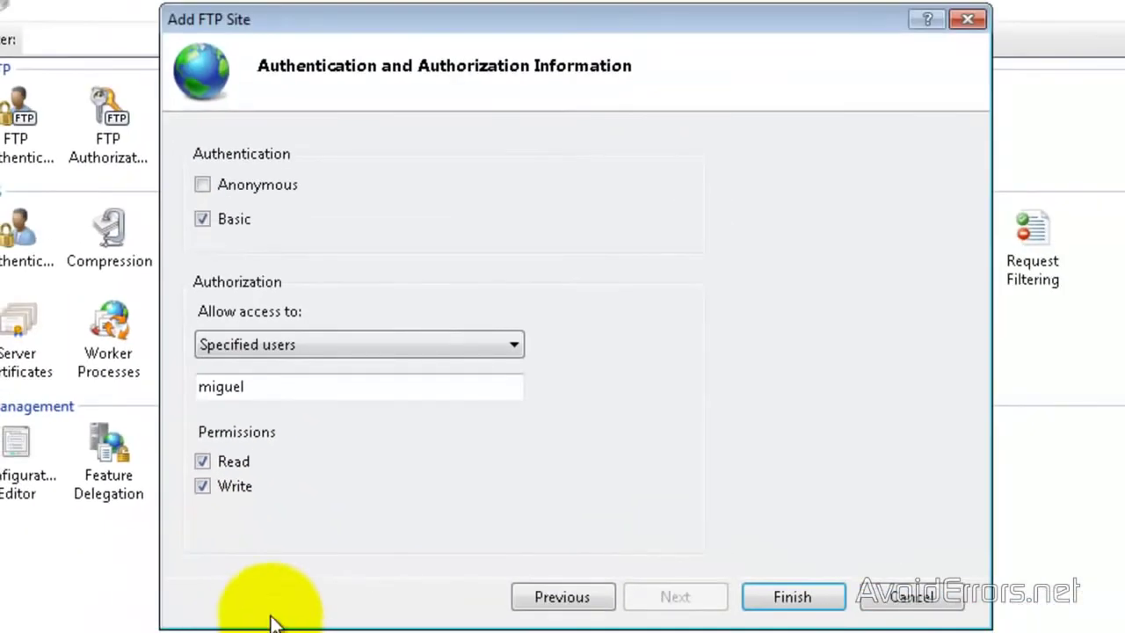
left_click(811, 603)
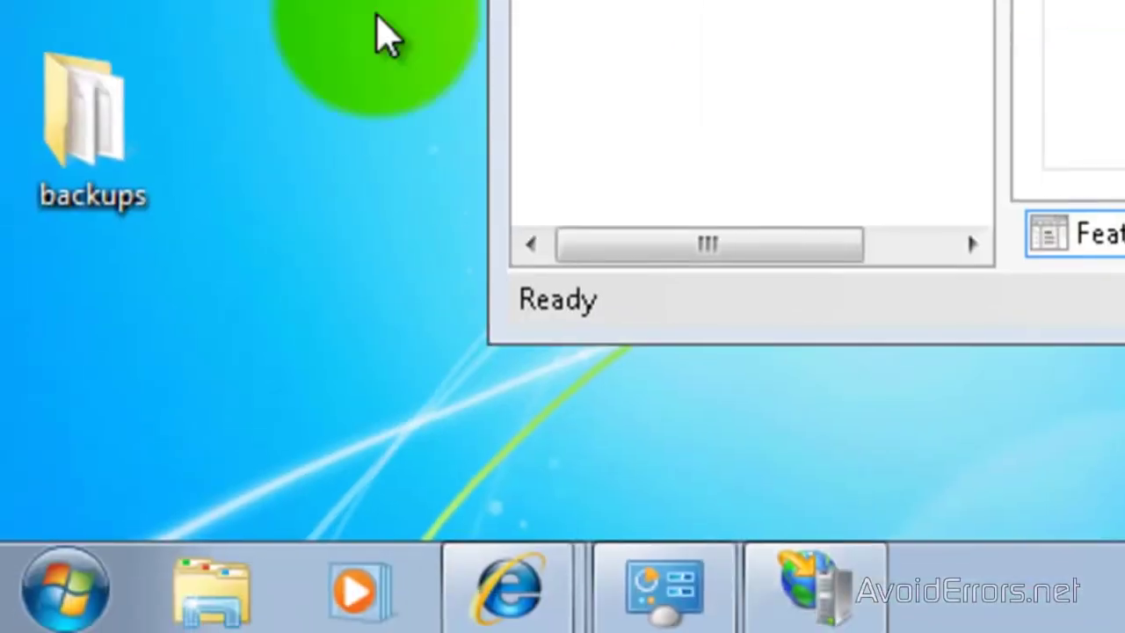
- Show Windows Firewall's list of programs allowed through the firewall
left_click(72, 606)
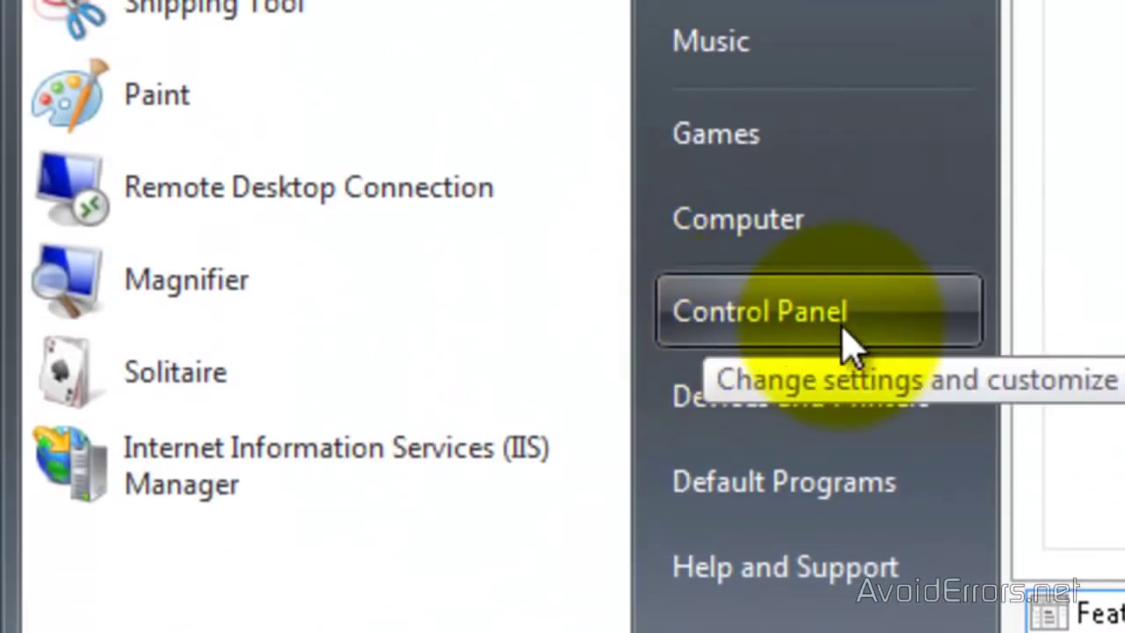
left_click(848, 332)
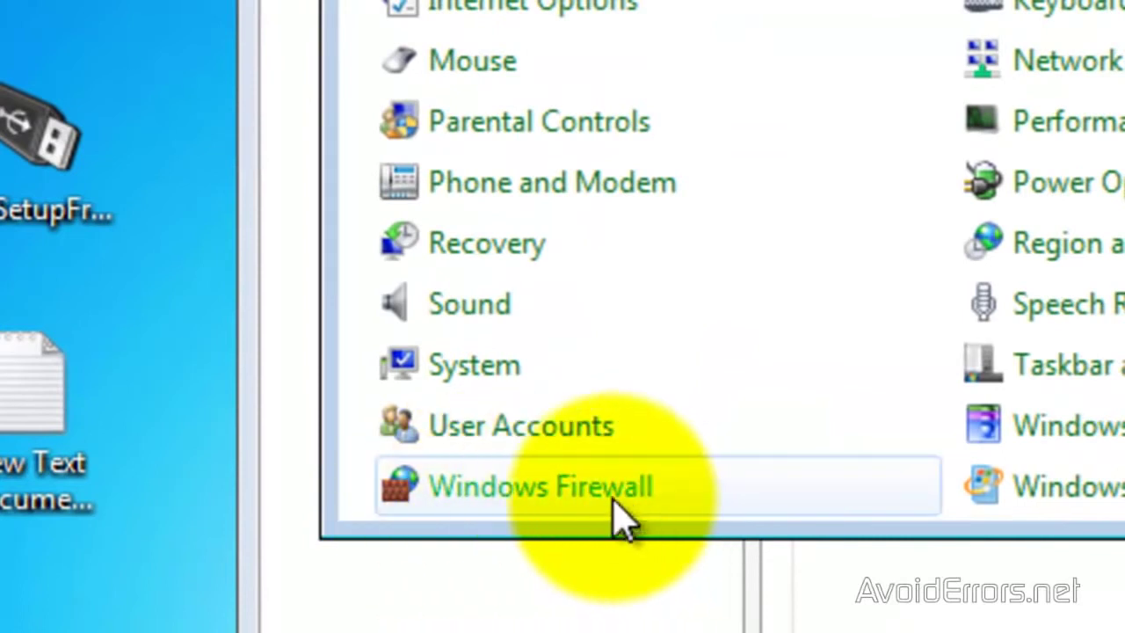
left_click(580, 488)
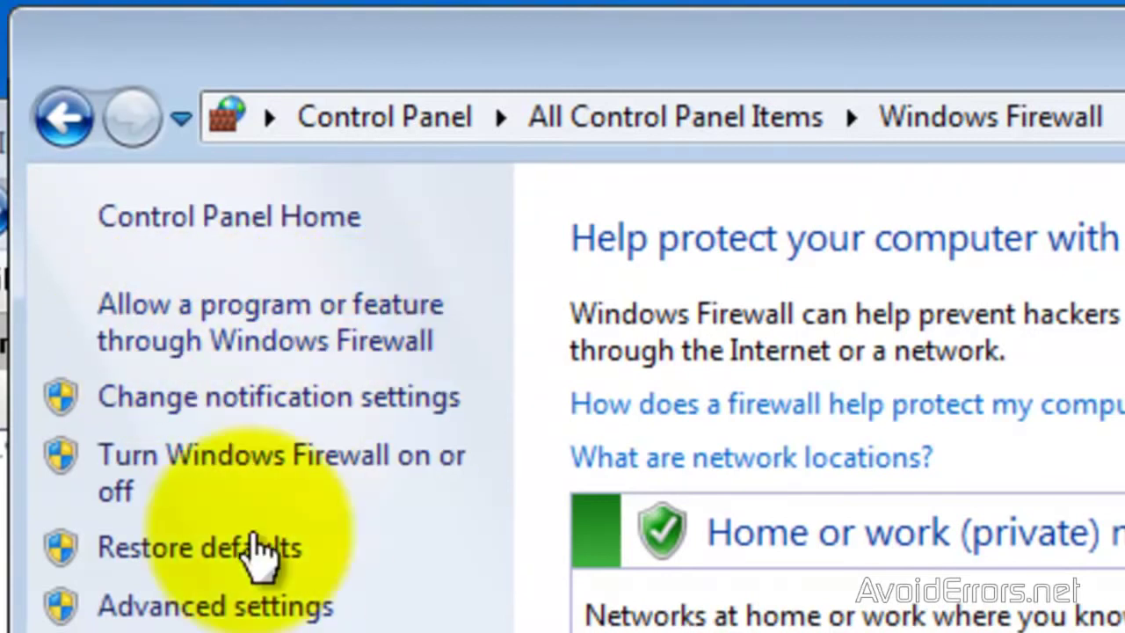
left_click(188, 324)
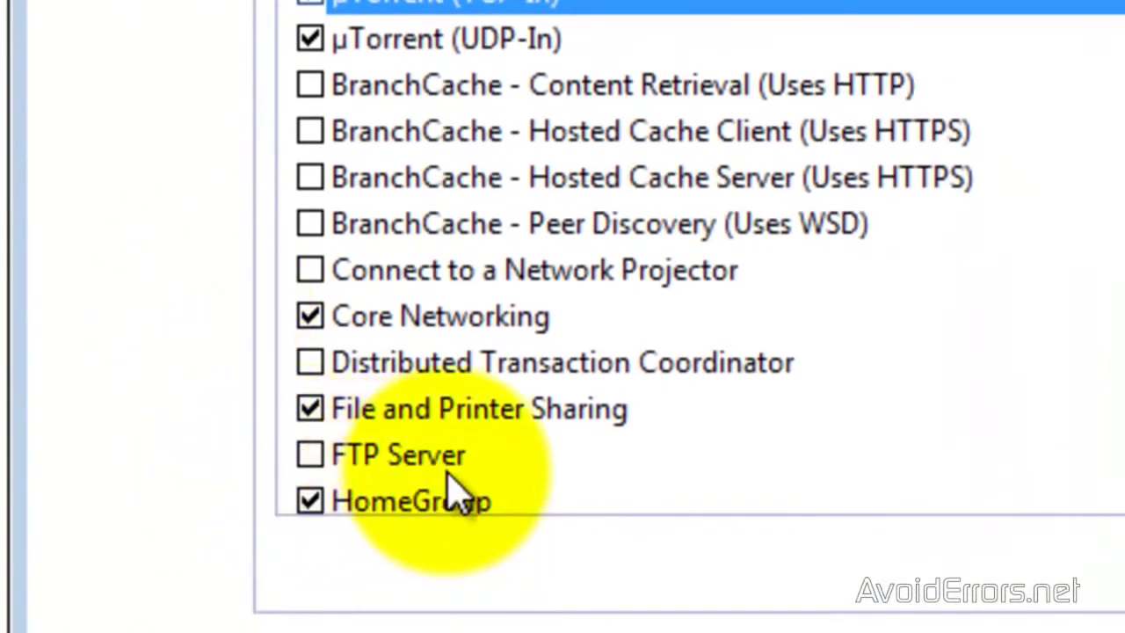
- Allow FTP Server for both the private and public network types and save
left_click(309, 454)
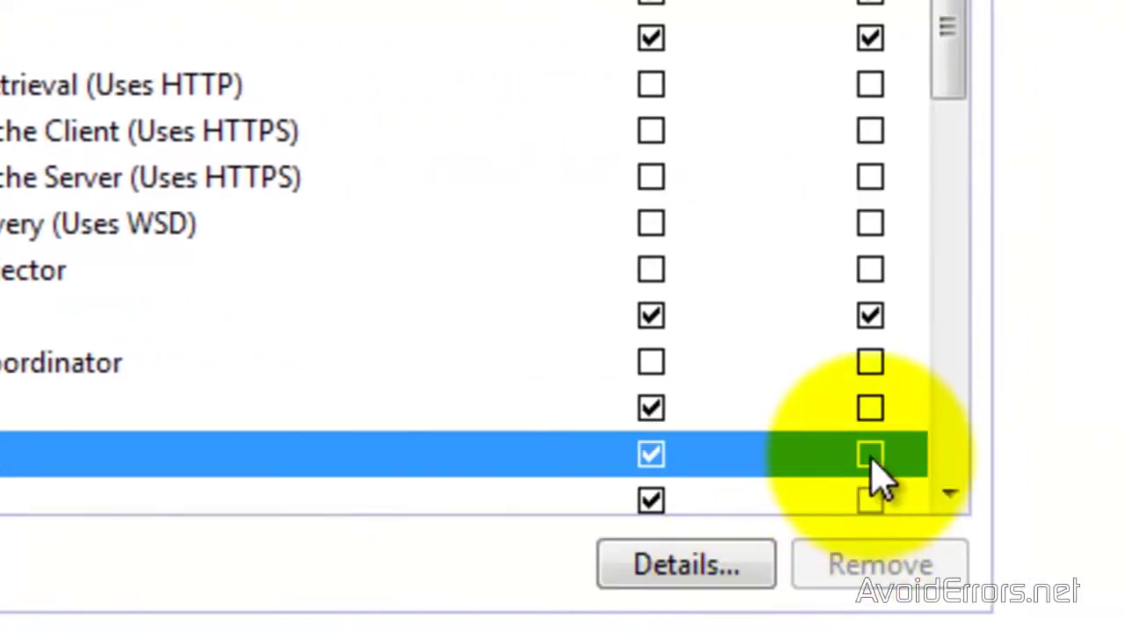
left_click(869, 454)
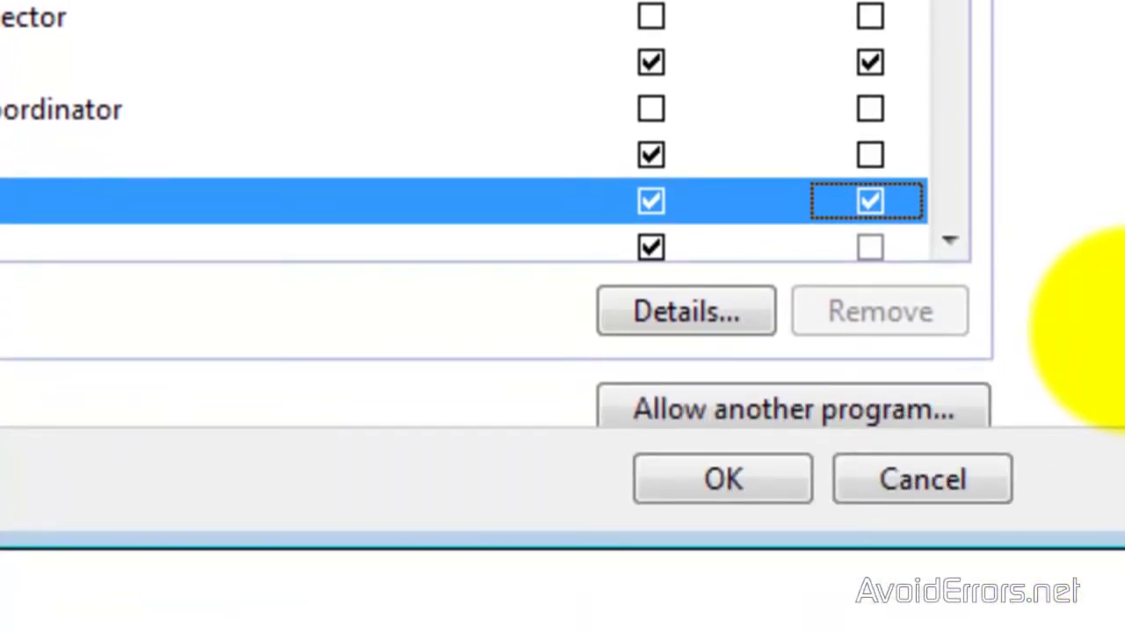
left_click(720, 482)
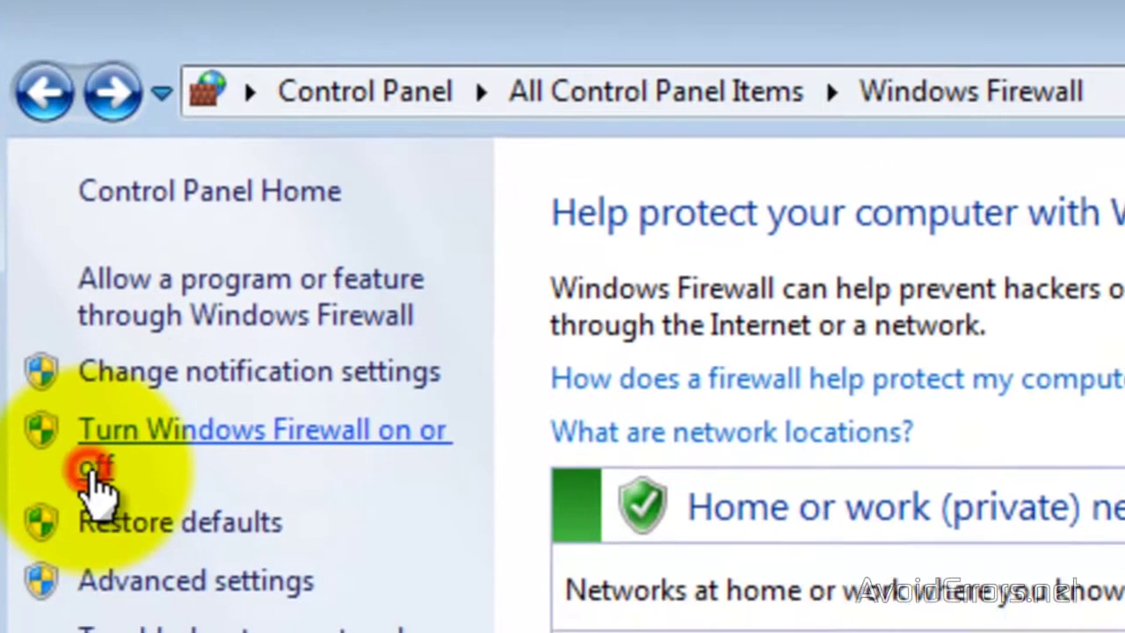
- Switch Windows Firewall off for home/work and public network locations, then close the window
left_click(109, 509)
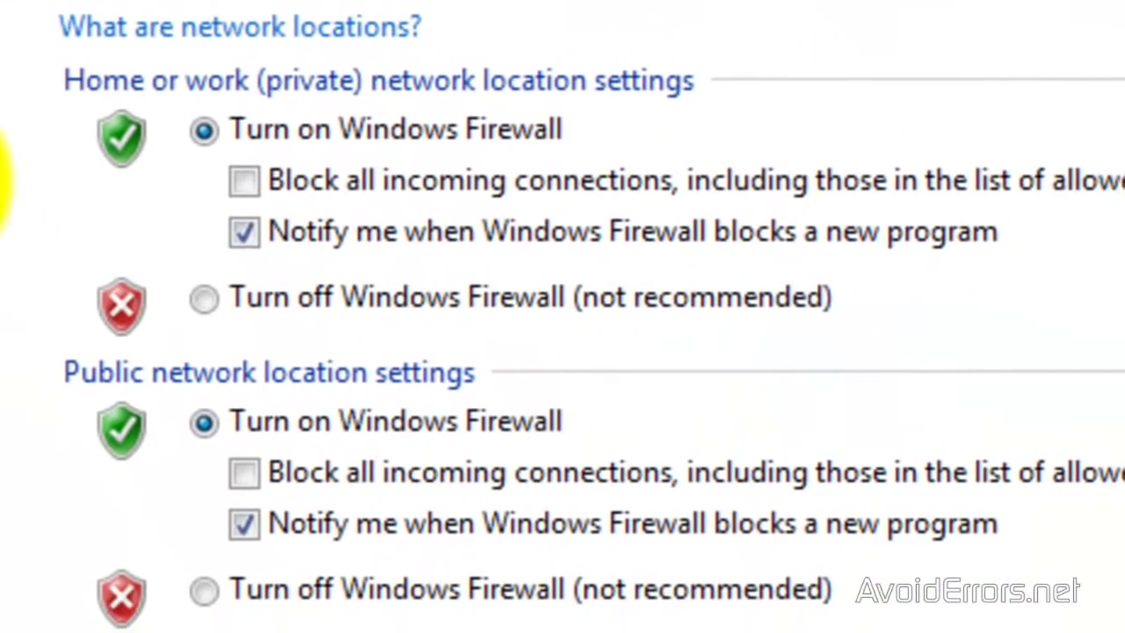
left_click(203, 298)
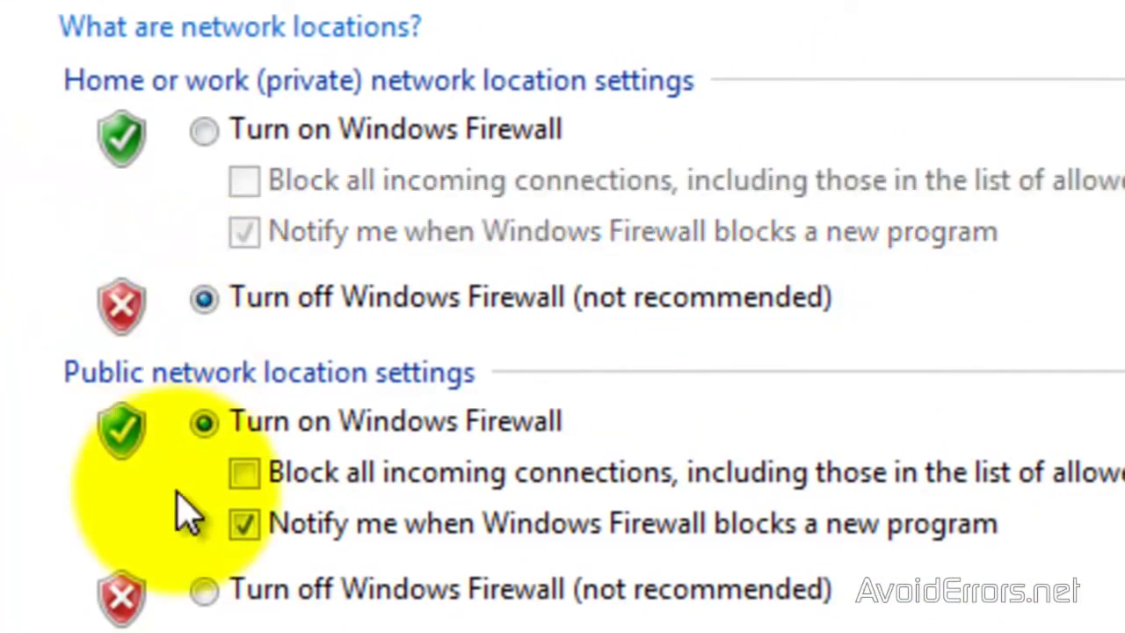
left_click(203, 590)
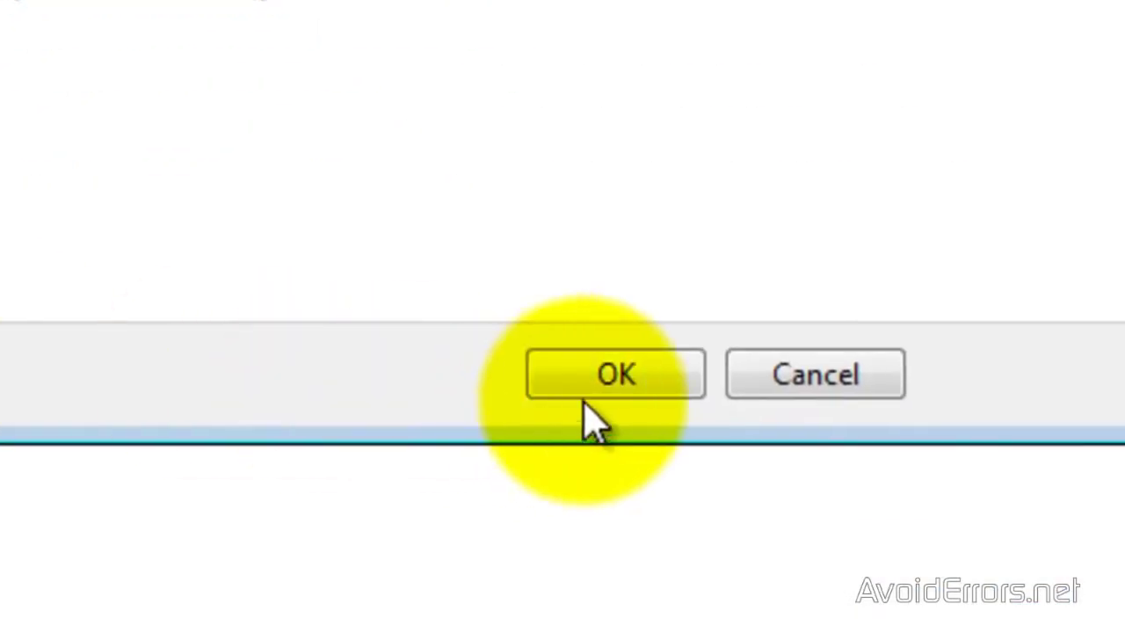
left_click(605, 367)
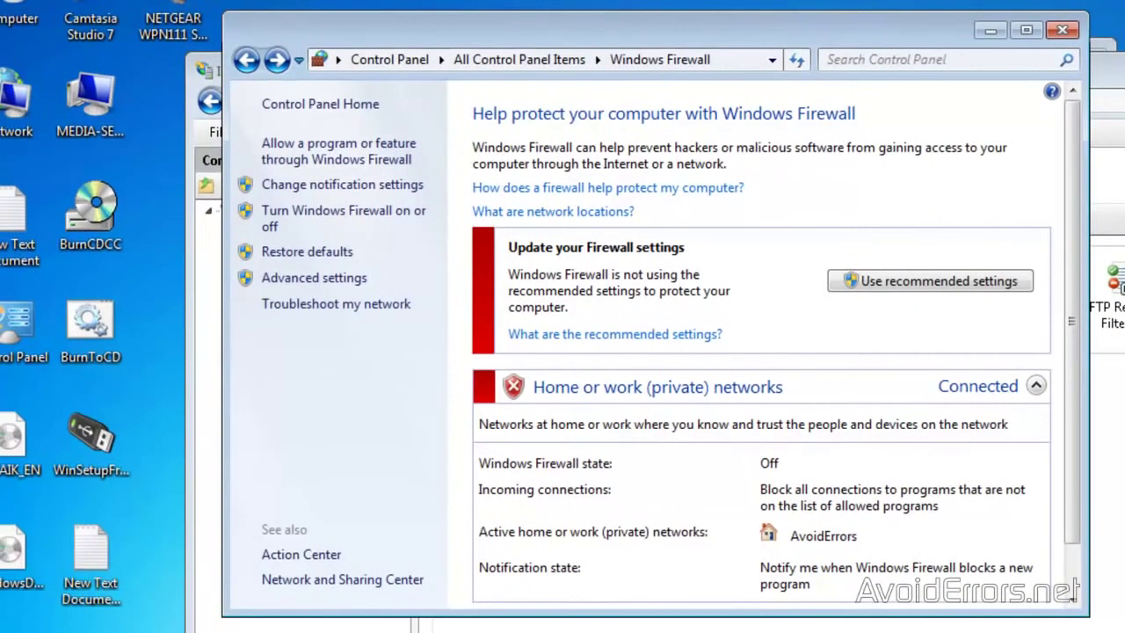
left_click(1061, 30)
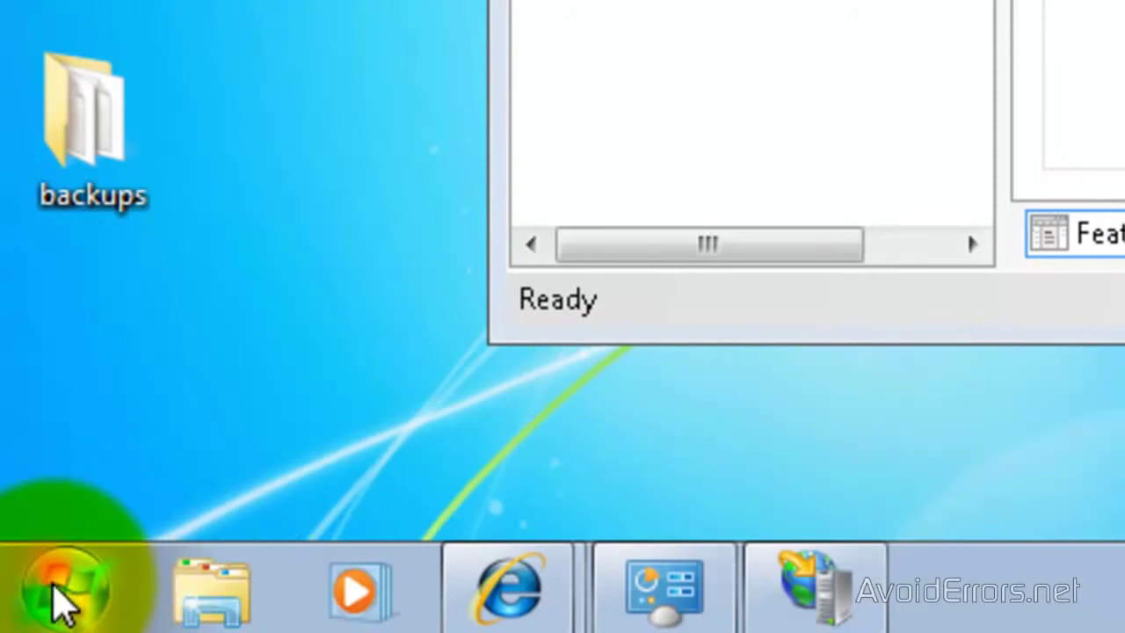
- Create an Administrator account named win7 from Control Panel's User Accounts > Manage Accounts
left_click(62, 602)
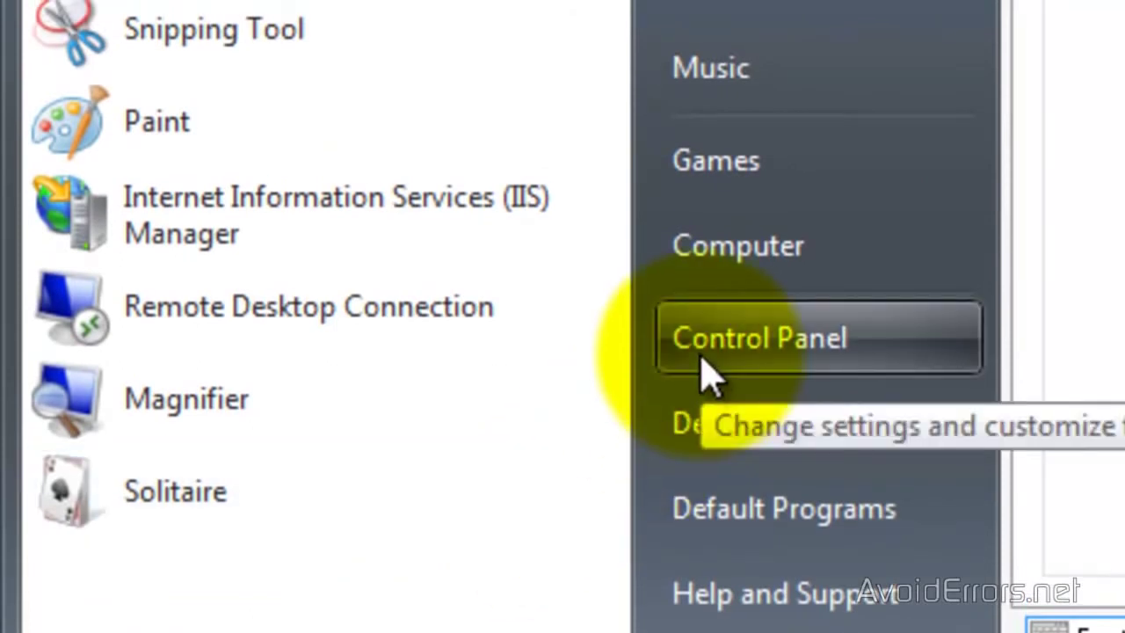
left_click(705, 373)
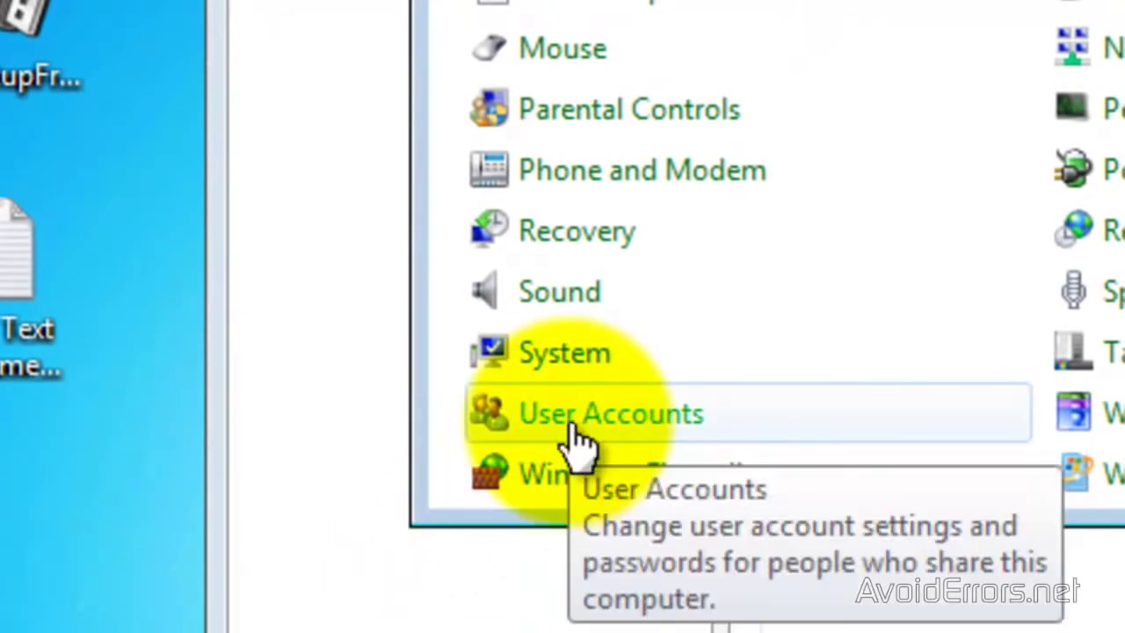
left_click(571, 428)
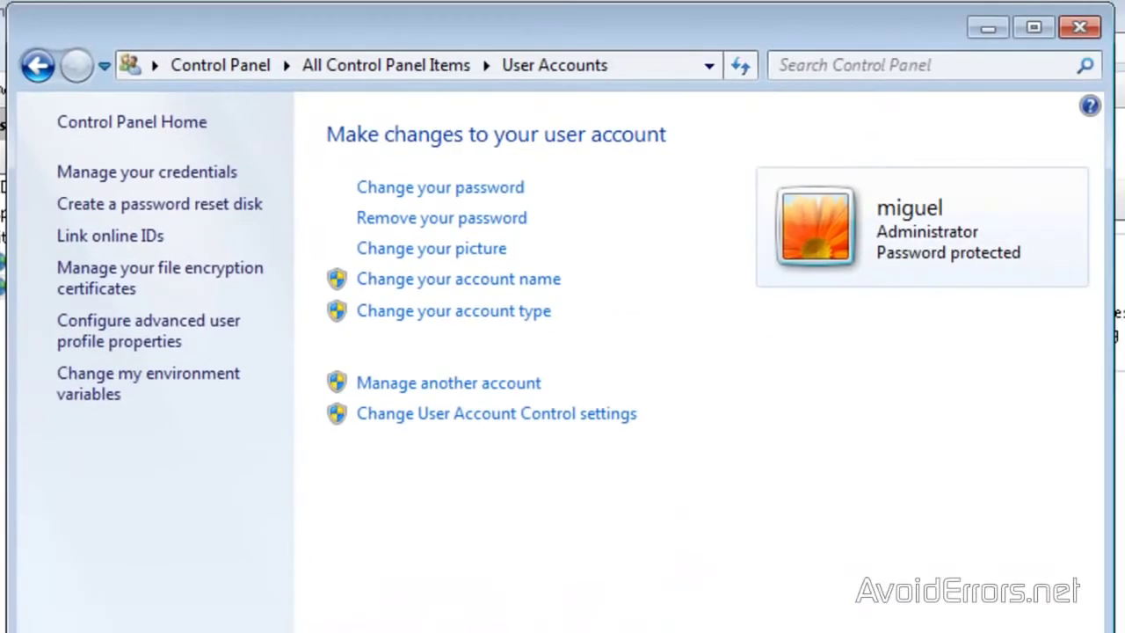
left_click(423, 385)
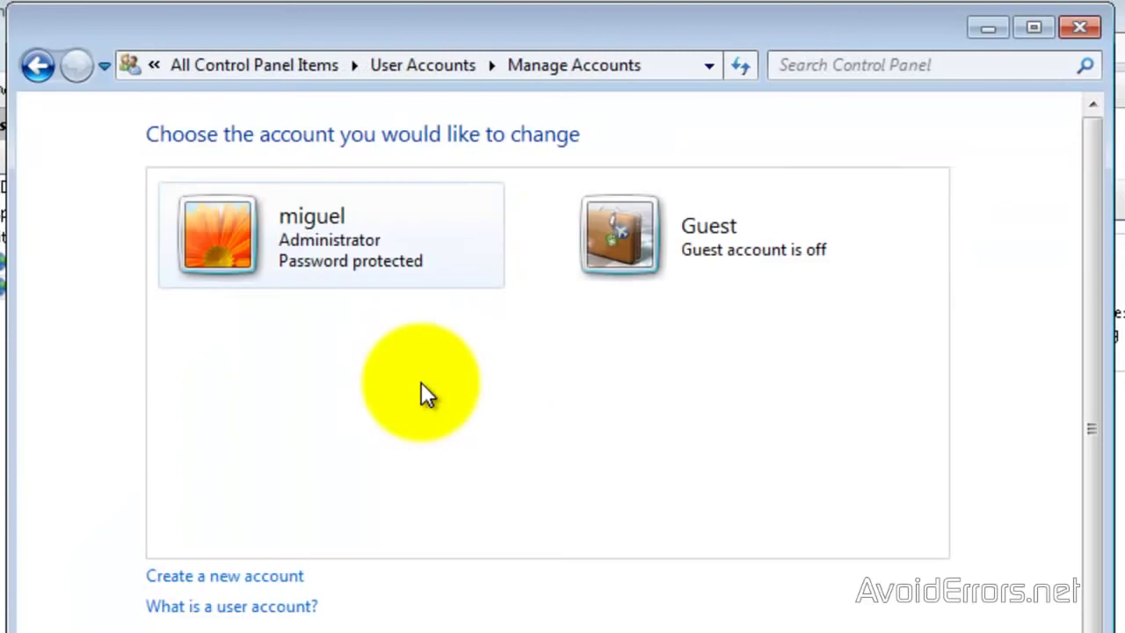
left_click(234, 576)
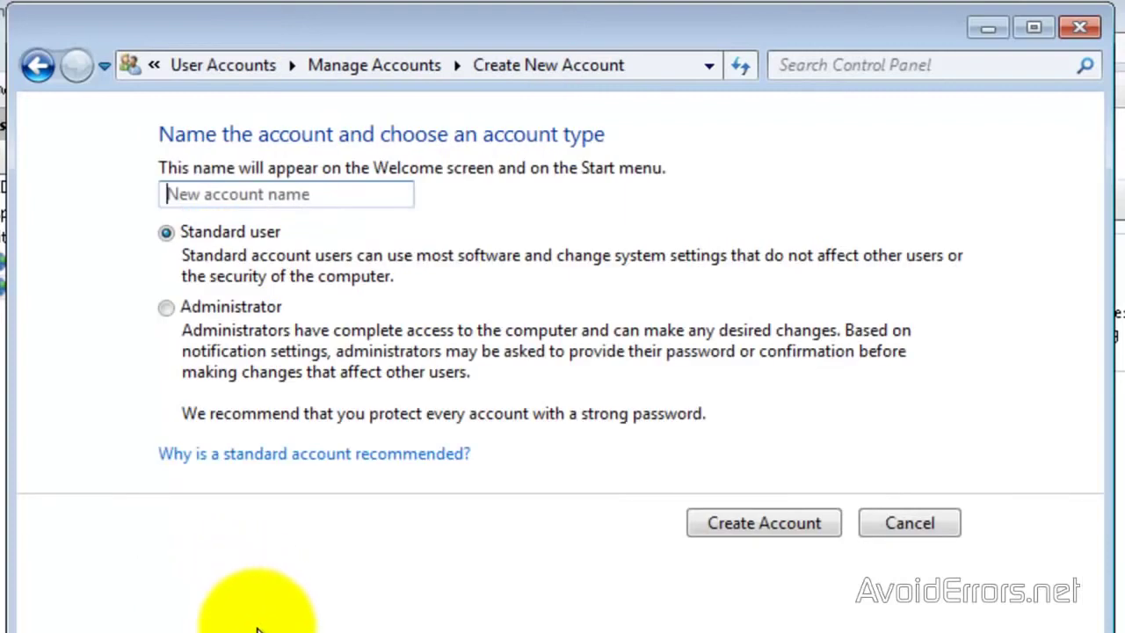
type("win7")
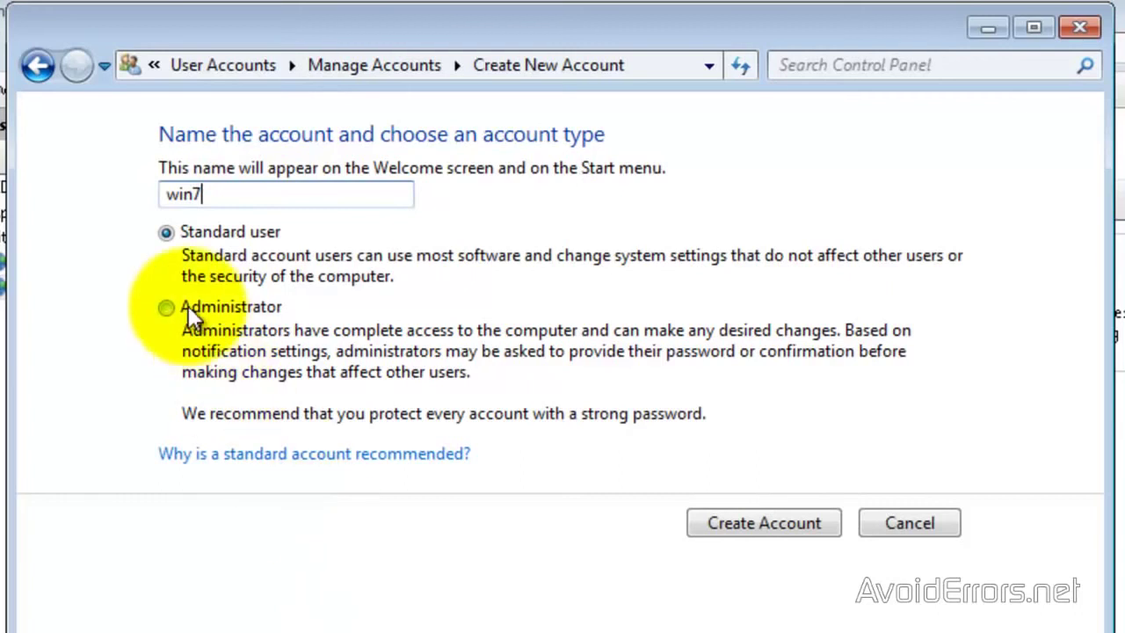
left_click(166, 308)
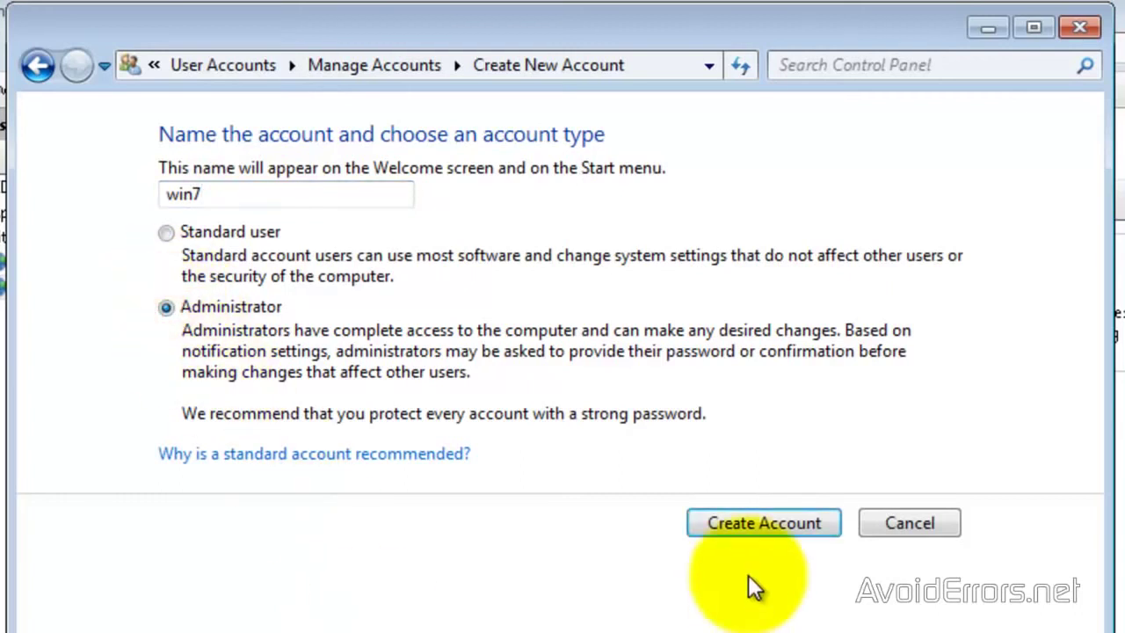
left_click(743, 521)
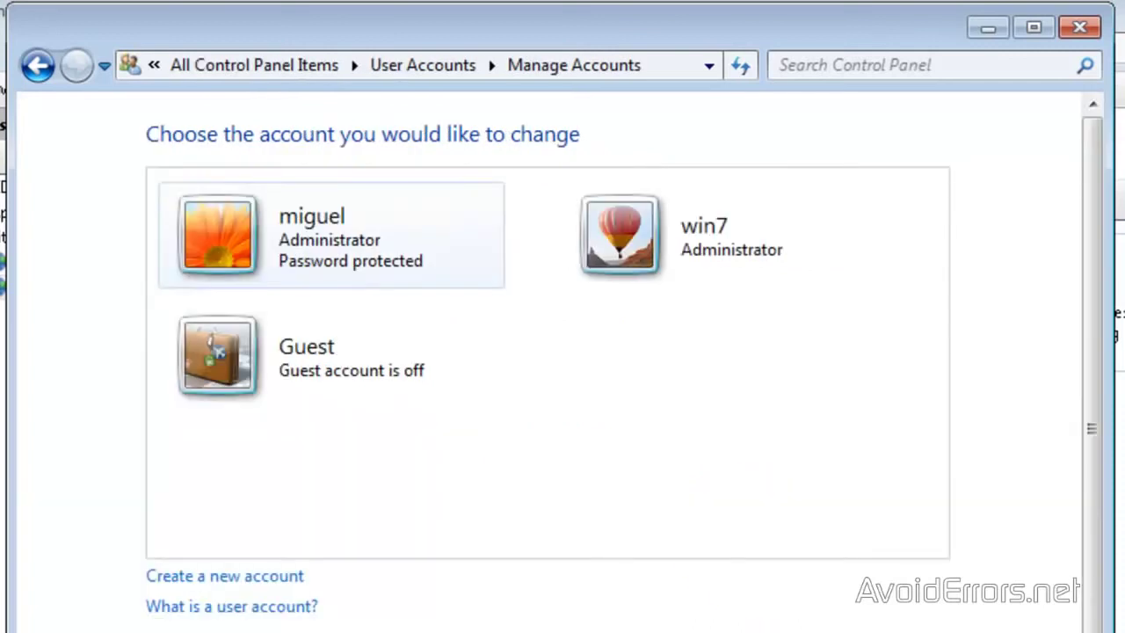
- Set a password on the win7 account, then close Control Panel
left_click(631, 234)
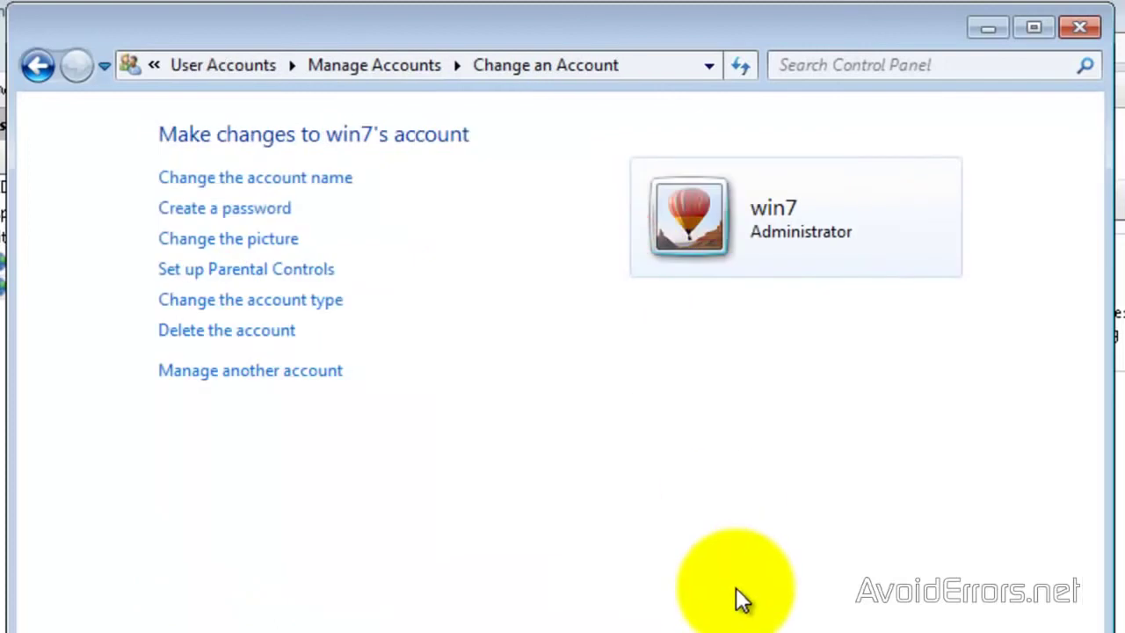
left_click(257, 210)
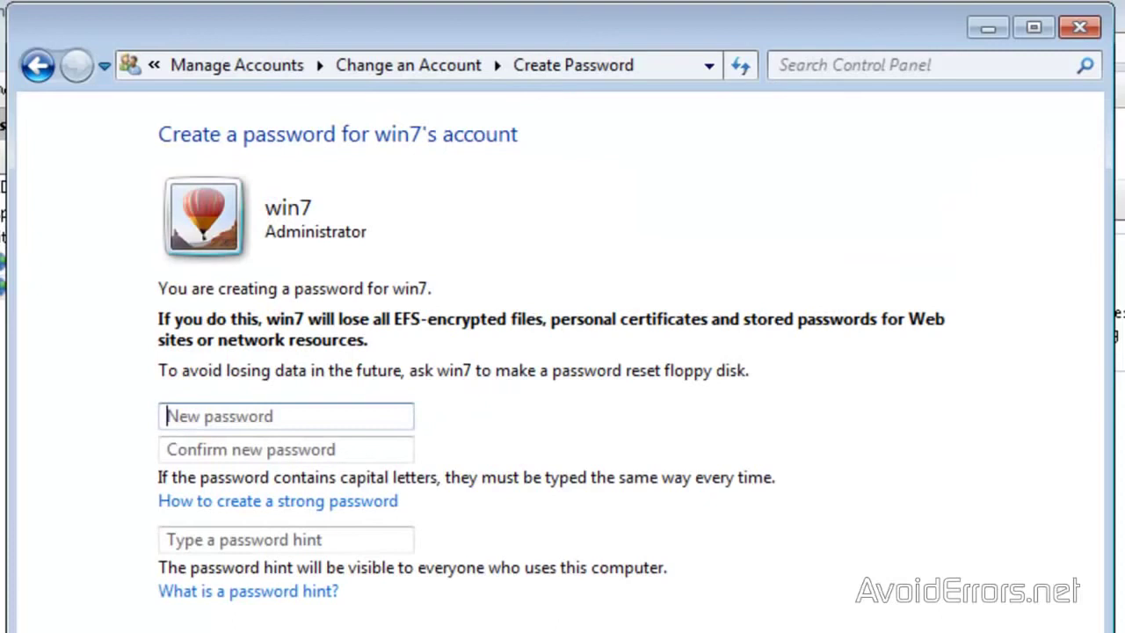
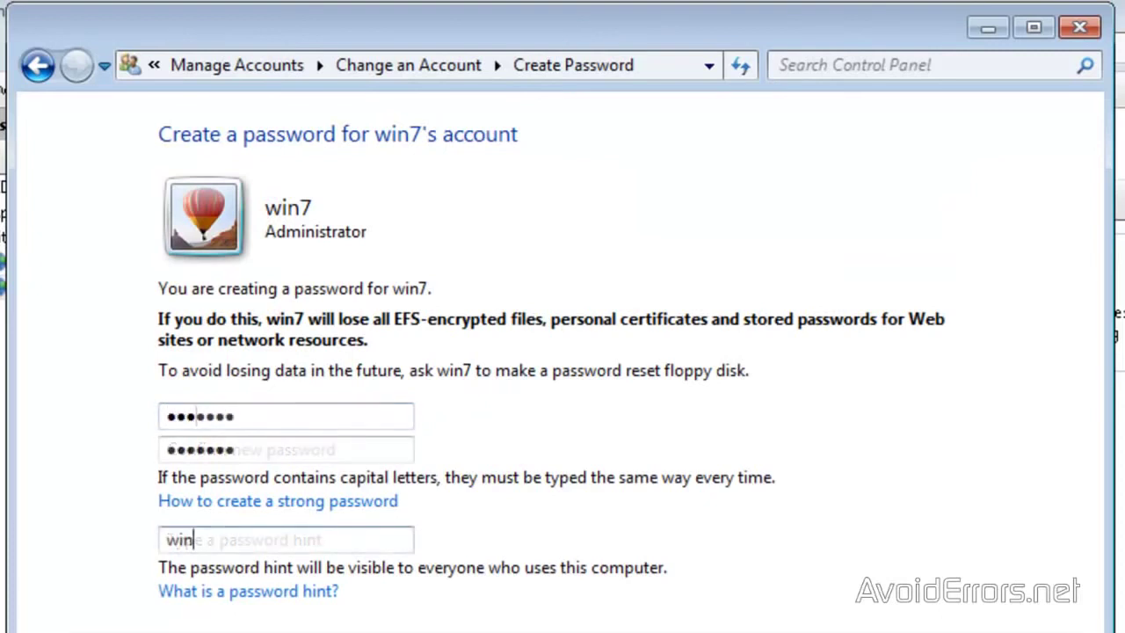
left_click(732, 513)
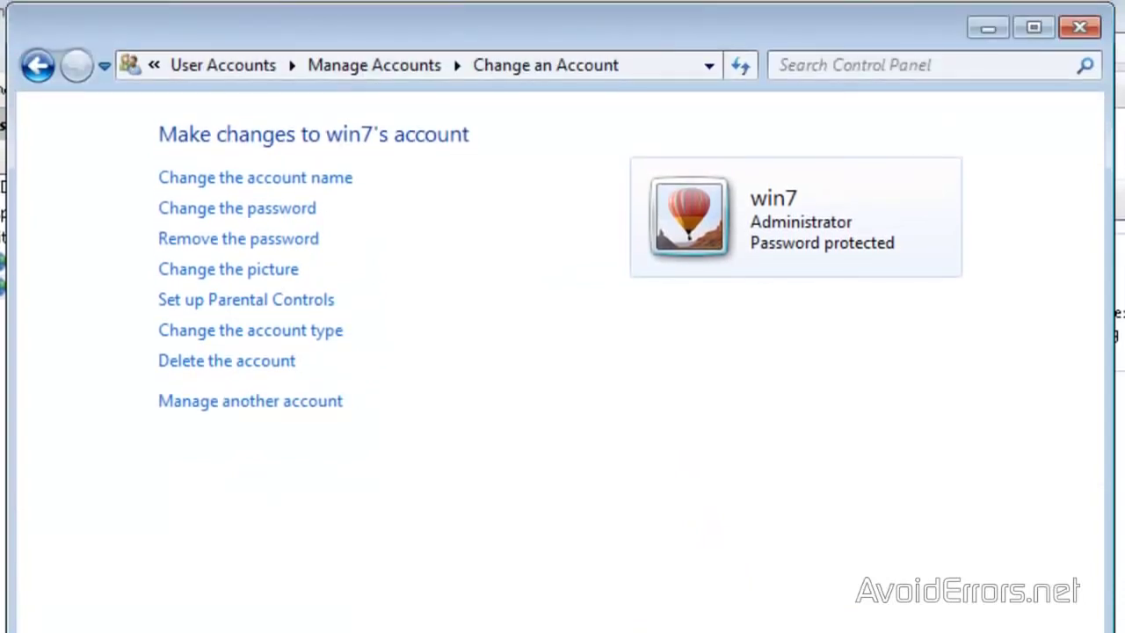
left_click(1086, 28)
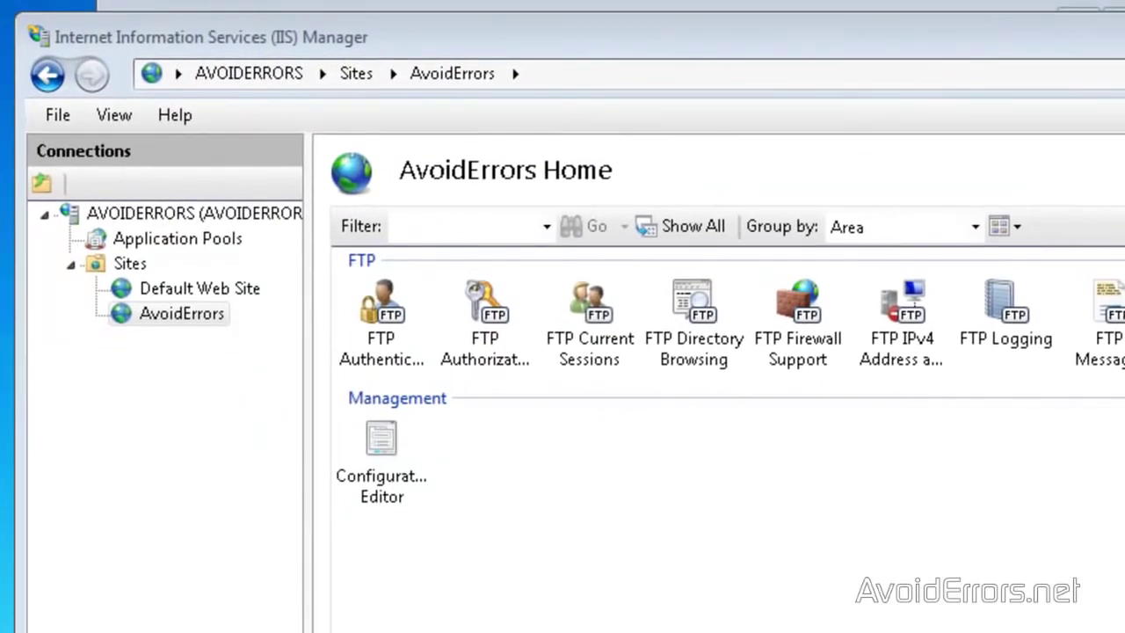
- Add an FTP Authorization Allow rule for specified user win7 with Read and Write permissions
left_click(484, 337)
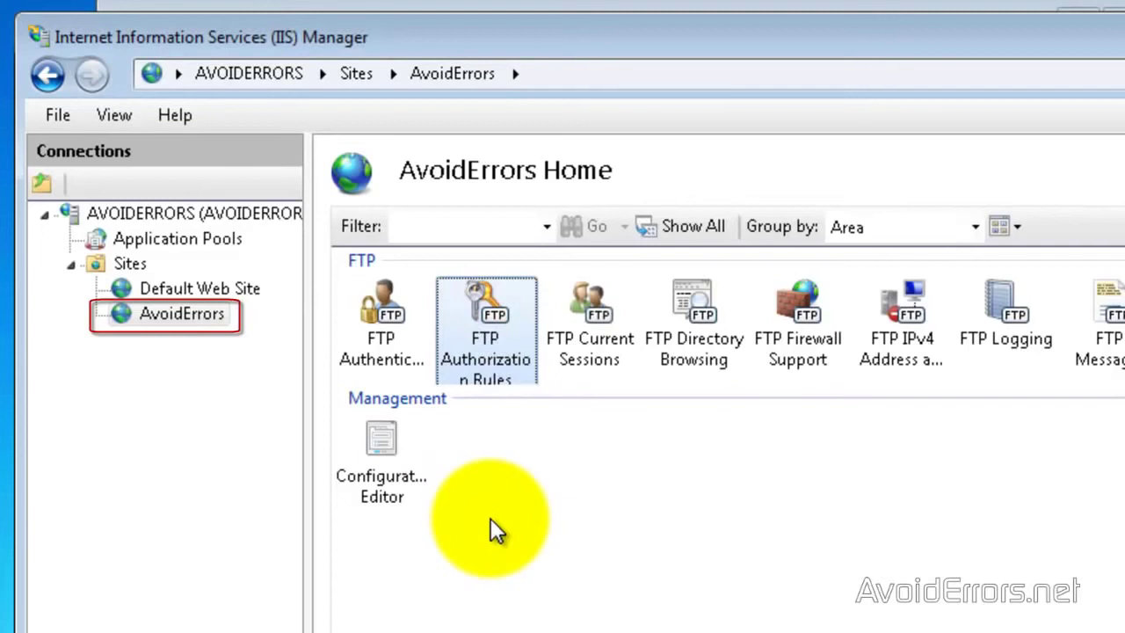
double_click(475, 322)
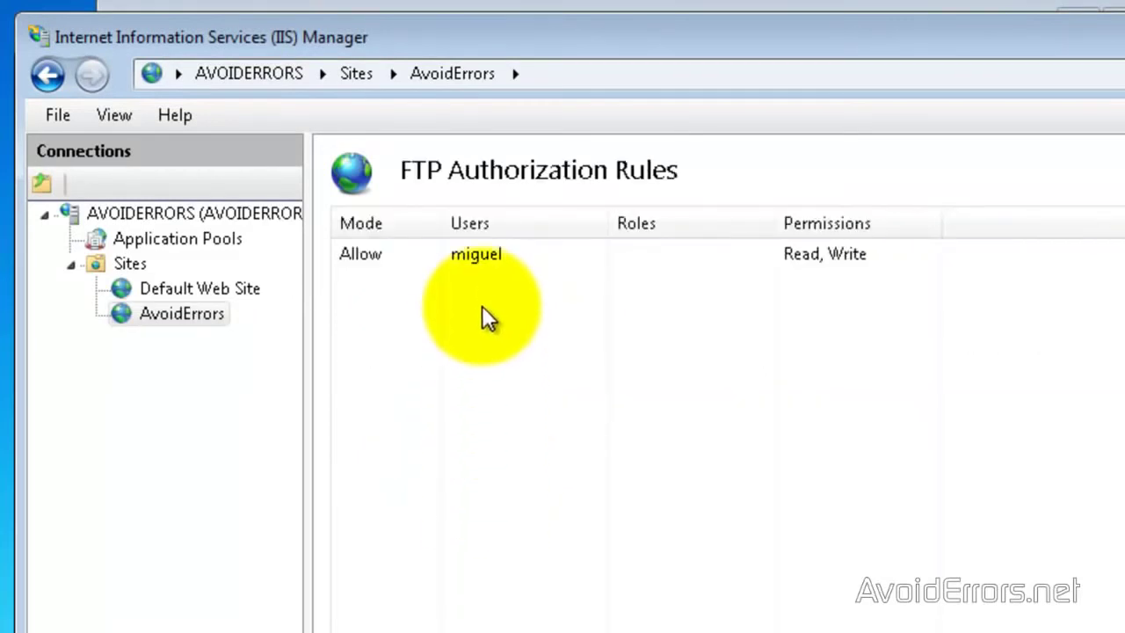
right_click(482, 305)
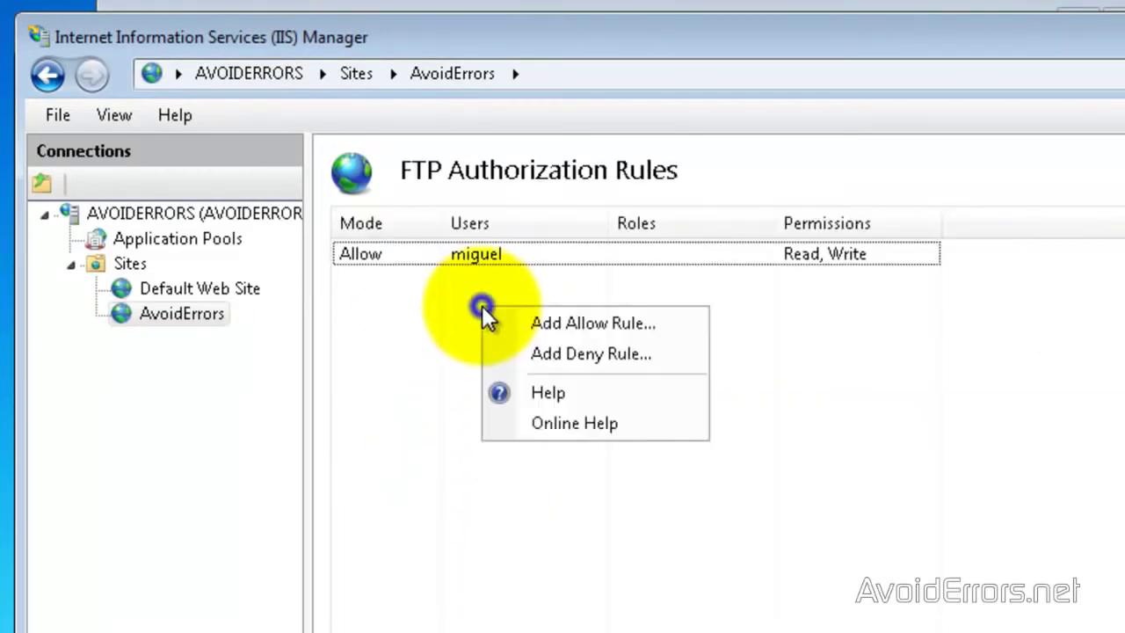
left_click(580, 322)
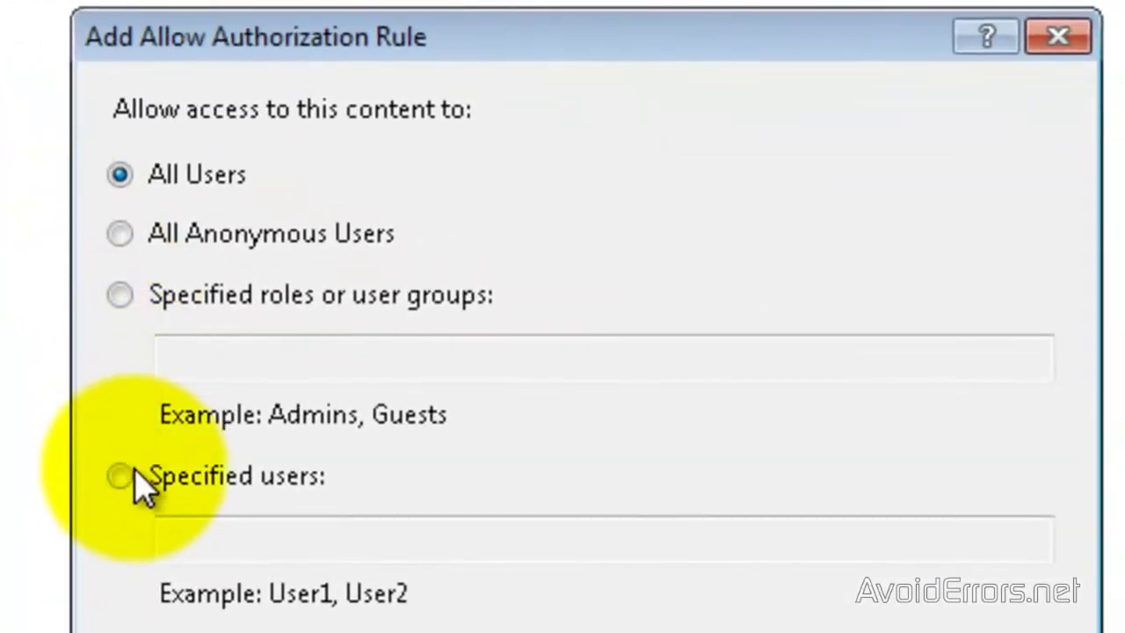
left_click(123, 479)
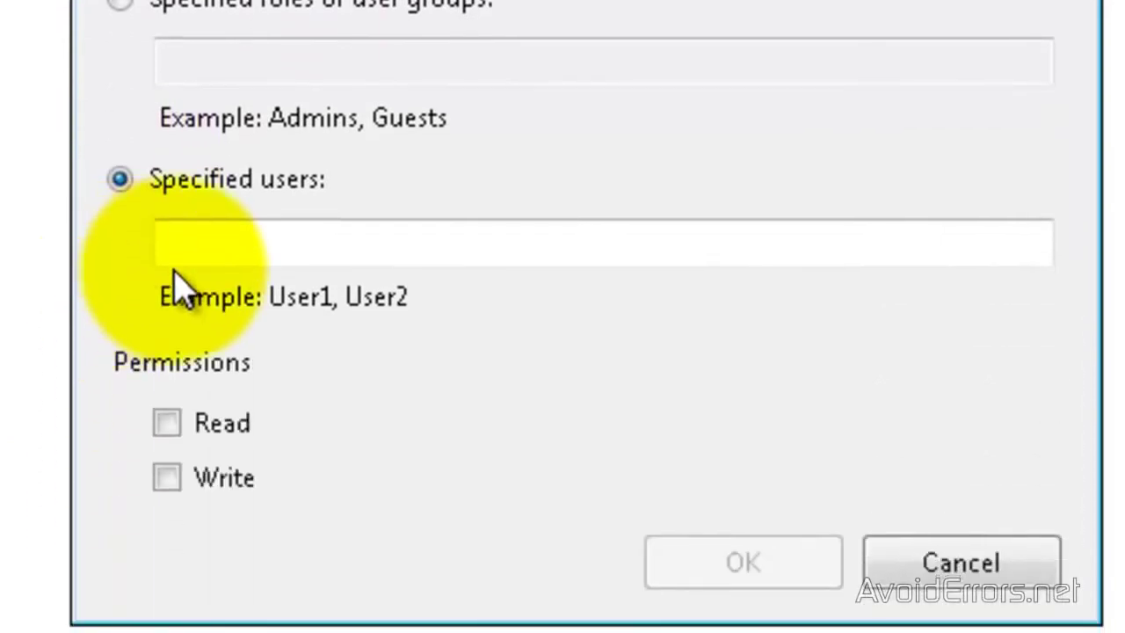
left_click(188, 254)
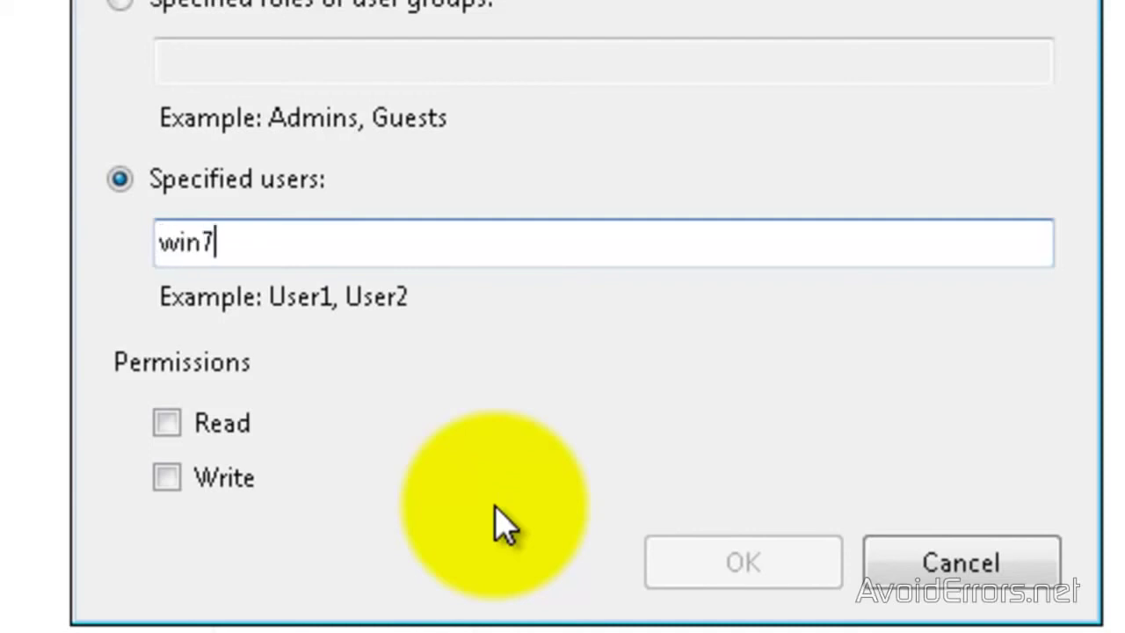
left_click(163, 424)
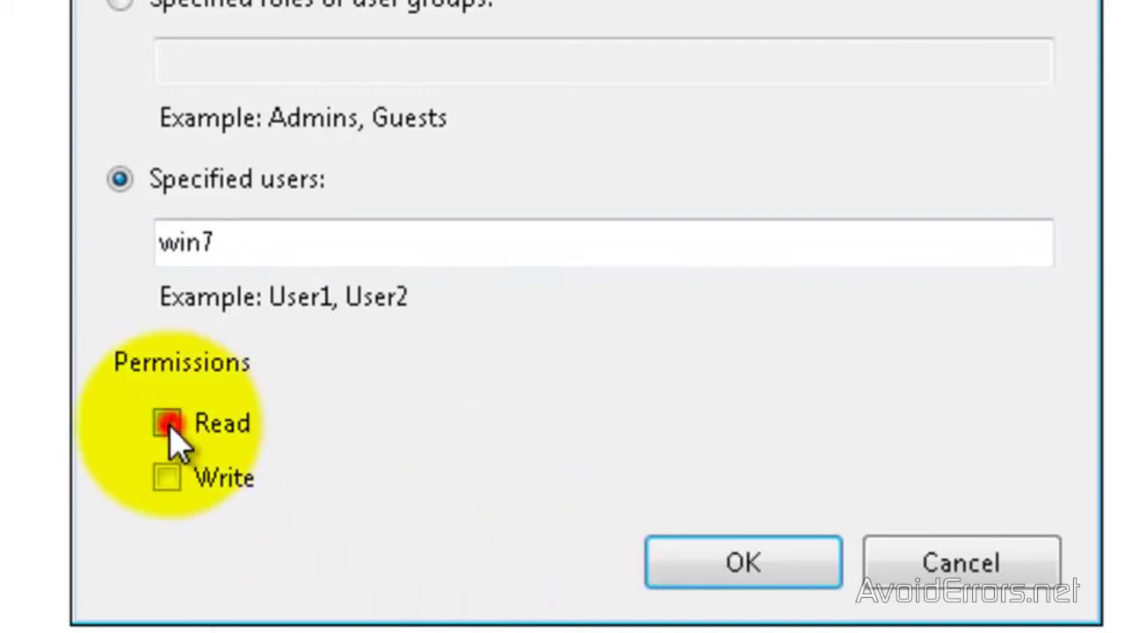
left_click(166, 477)
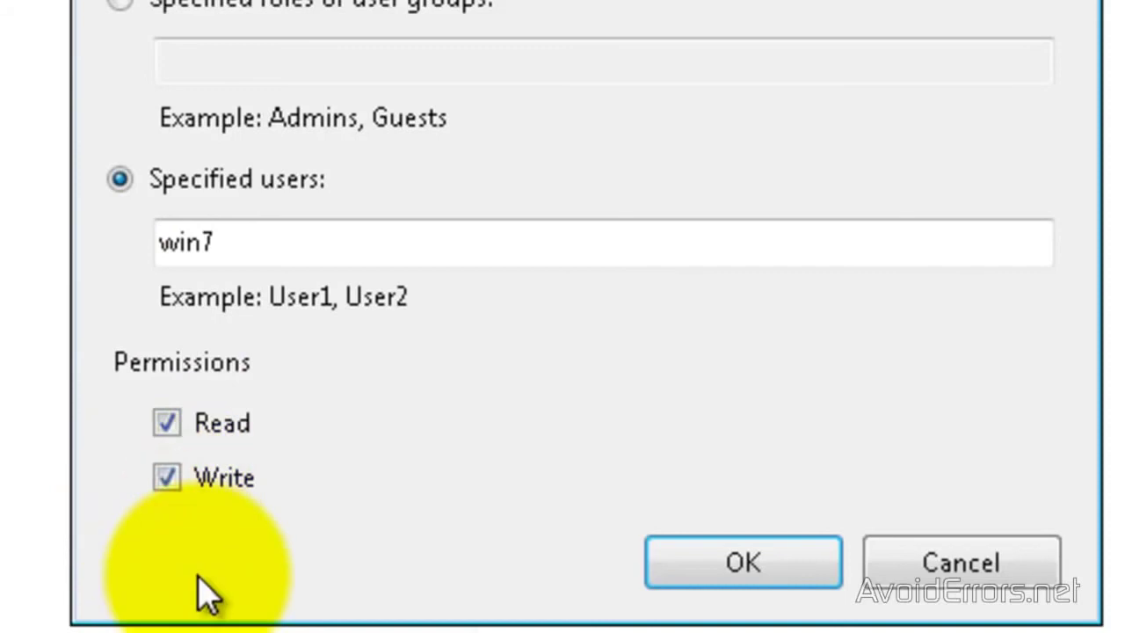
left_click(694, 564)
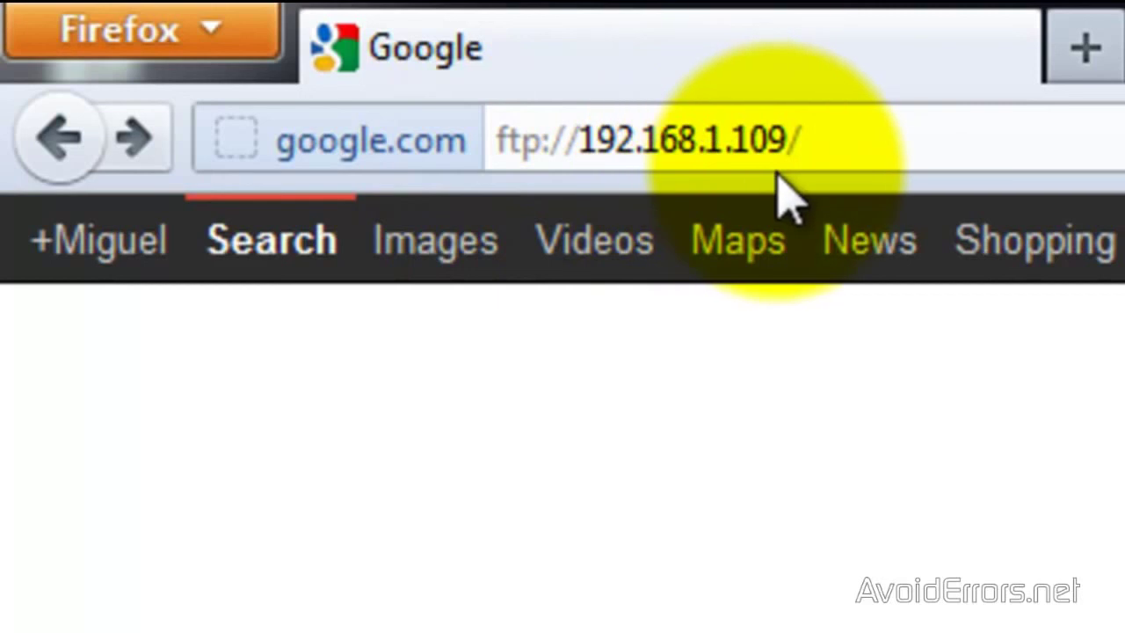
- Load ftp://192.168.1.109 and clear the prefilled login user name and password
left_click(933, 143)
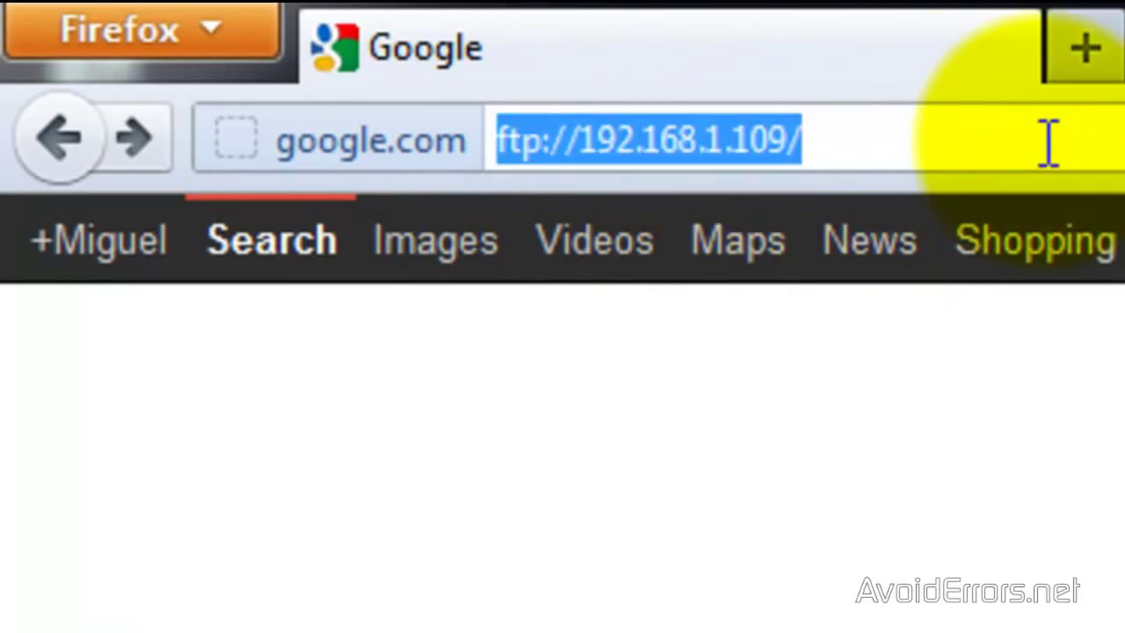
key("Return")
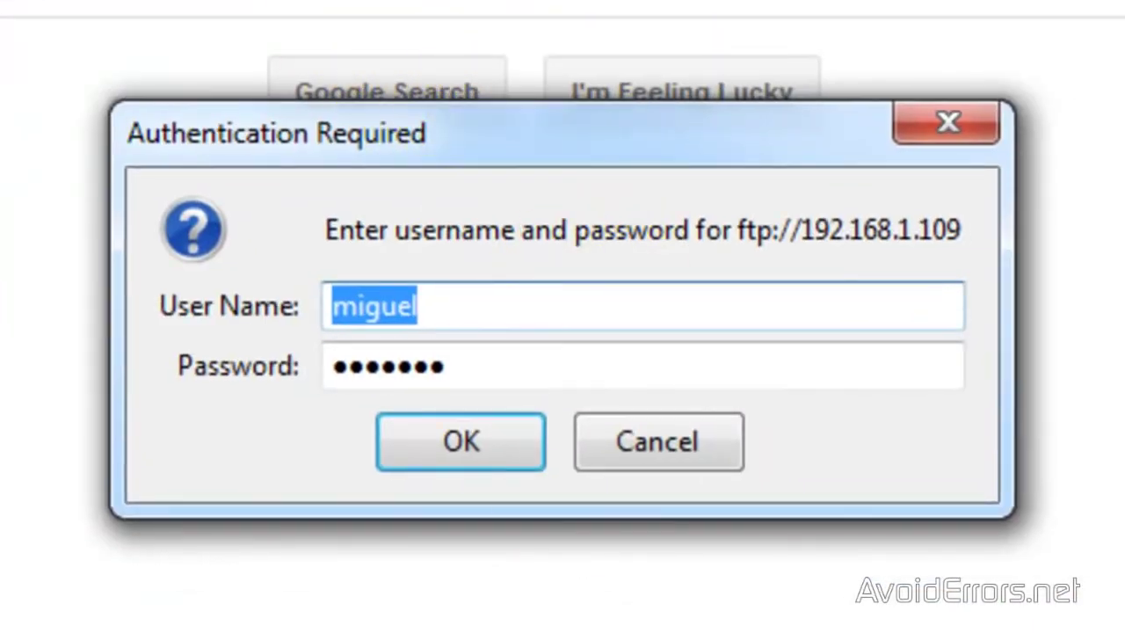
key("BackSpace")
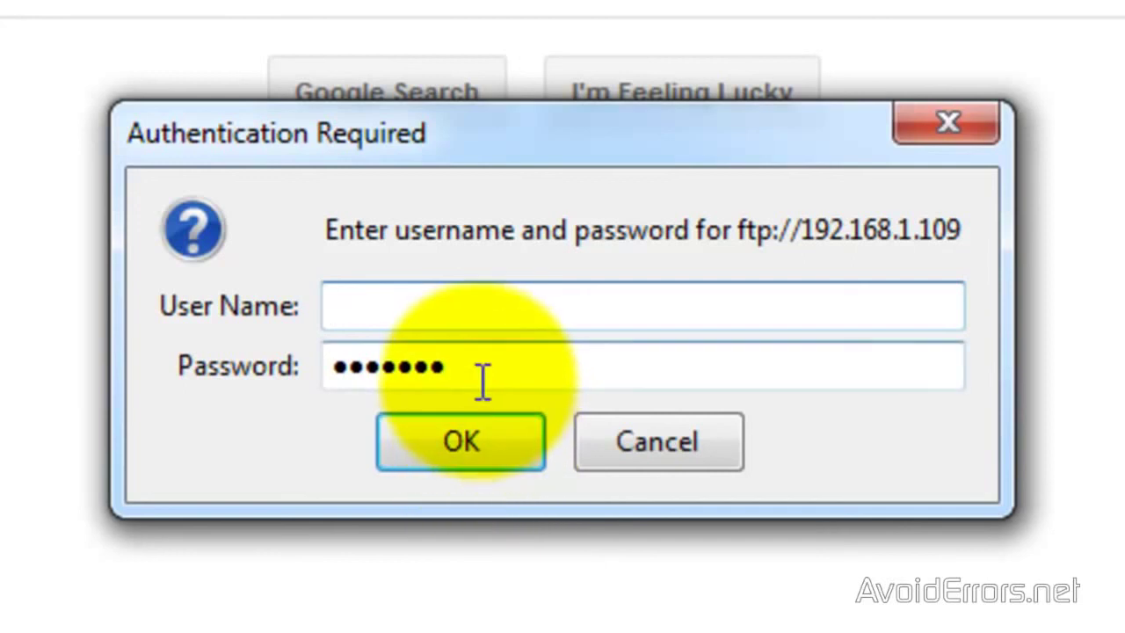
left_click_drag(477, 377, 293, 447)
key("BackSpace")
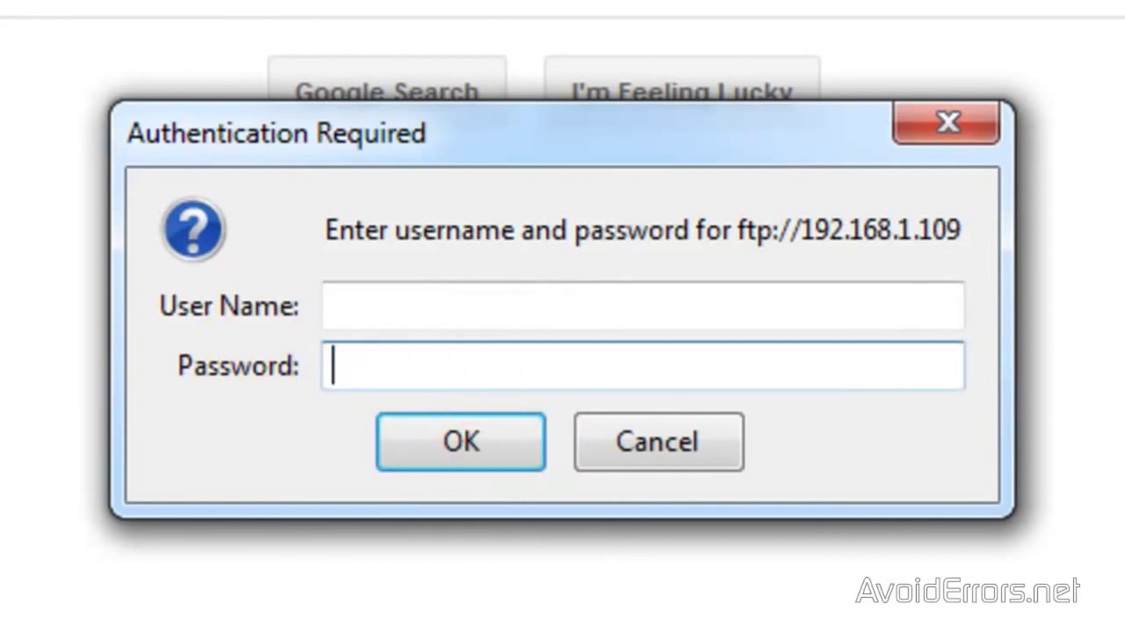
- Log in with the win7 user's credentials and have Firefox remember the password
left_click(347, 305)
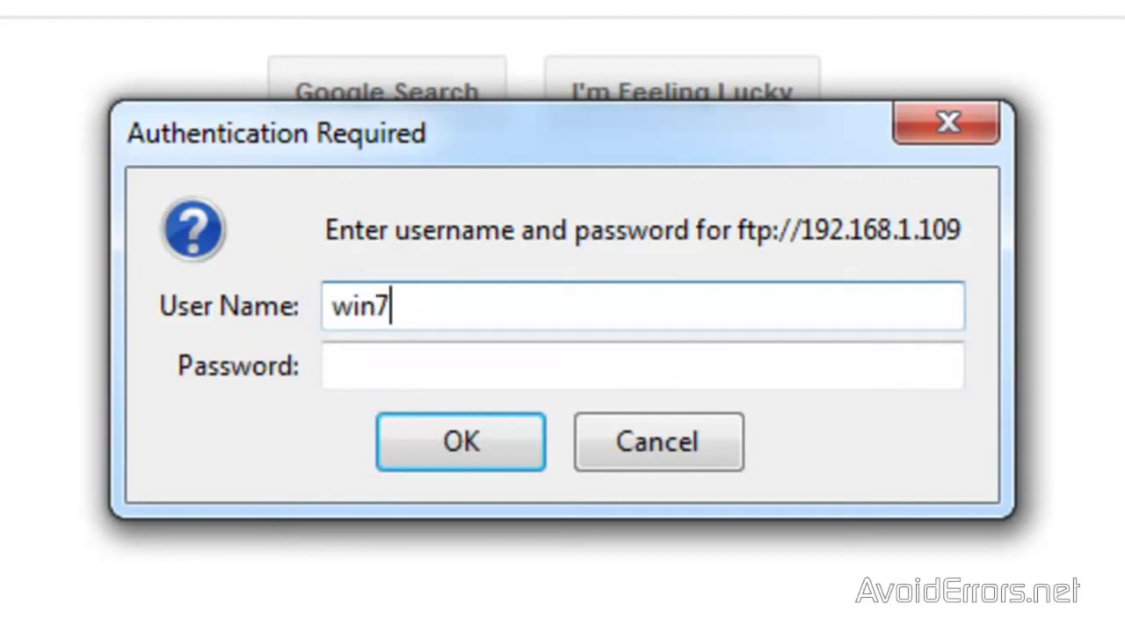
left_click(377, 364)
type("••")
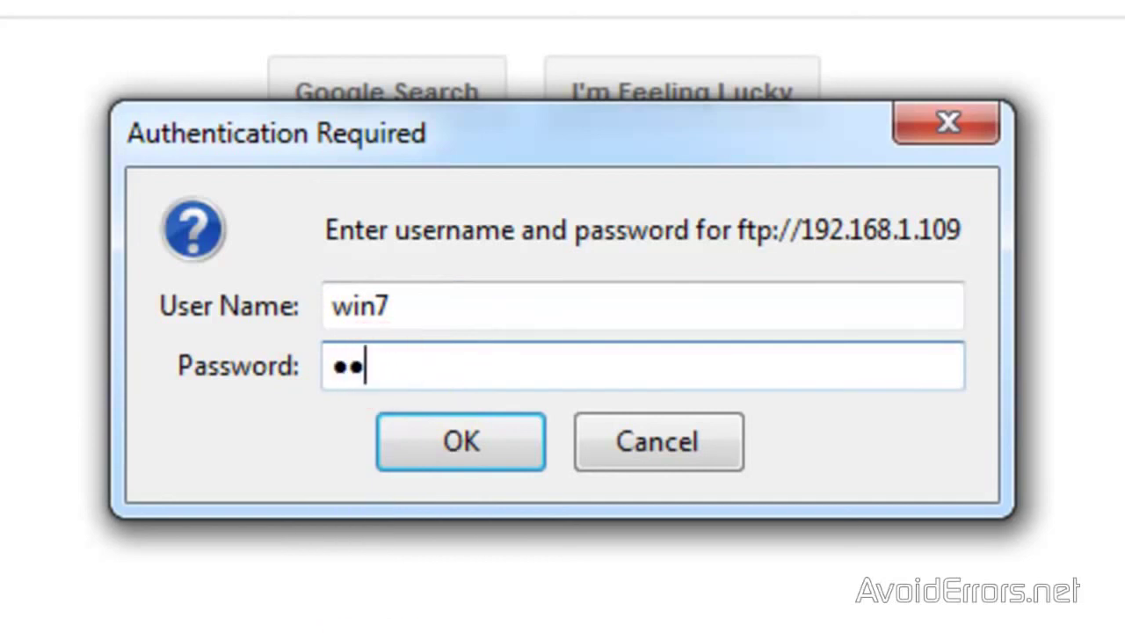
type("•••••")
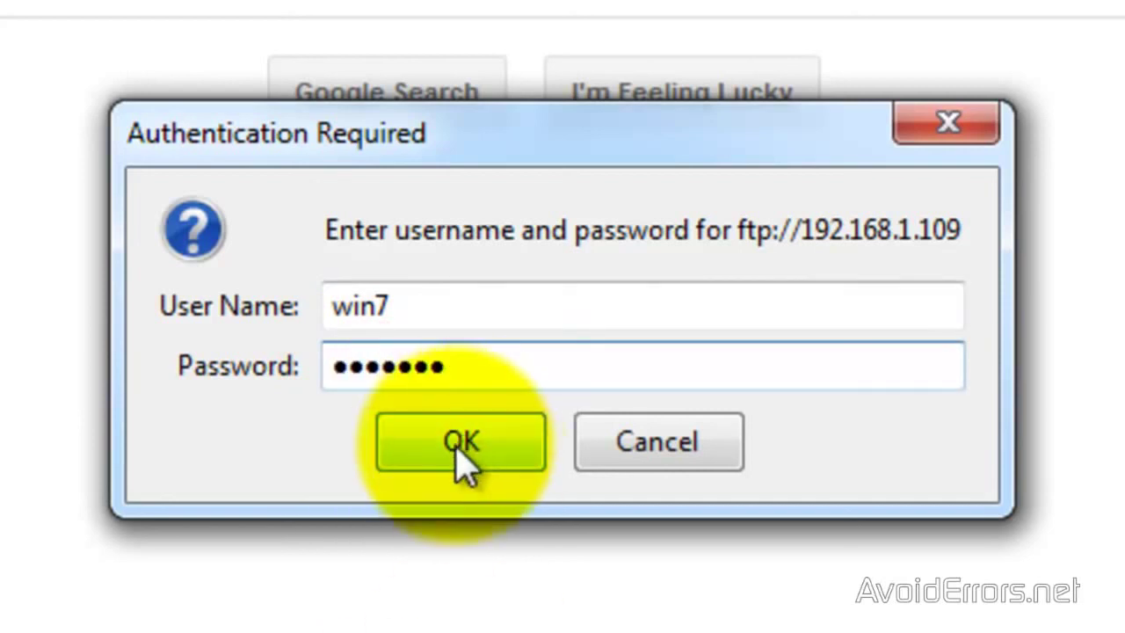
left_click(462, 456)
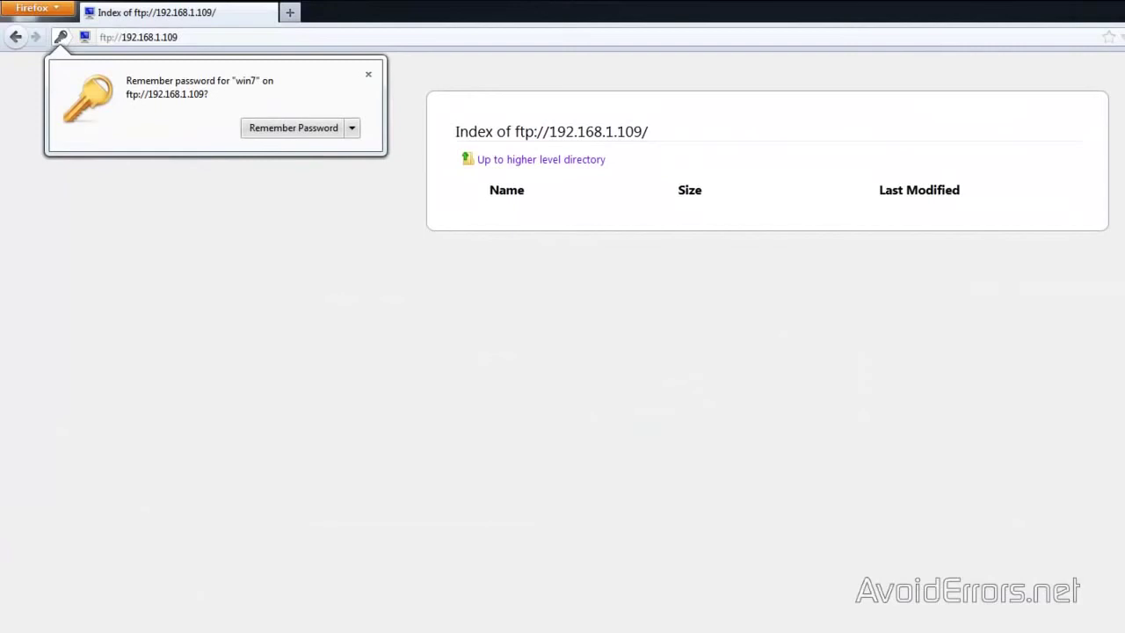
left_click(262, 130)
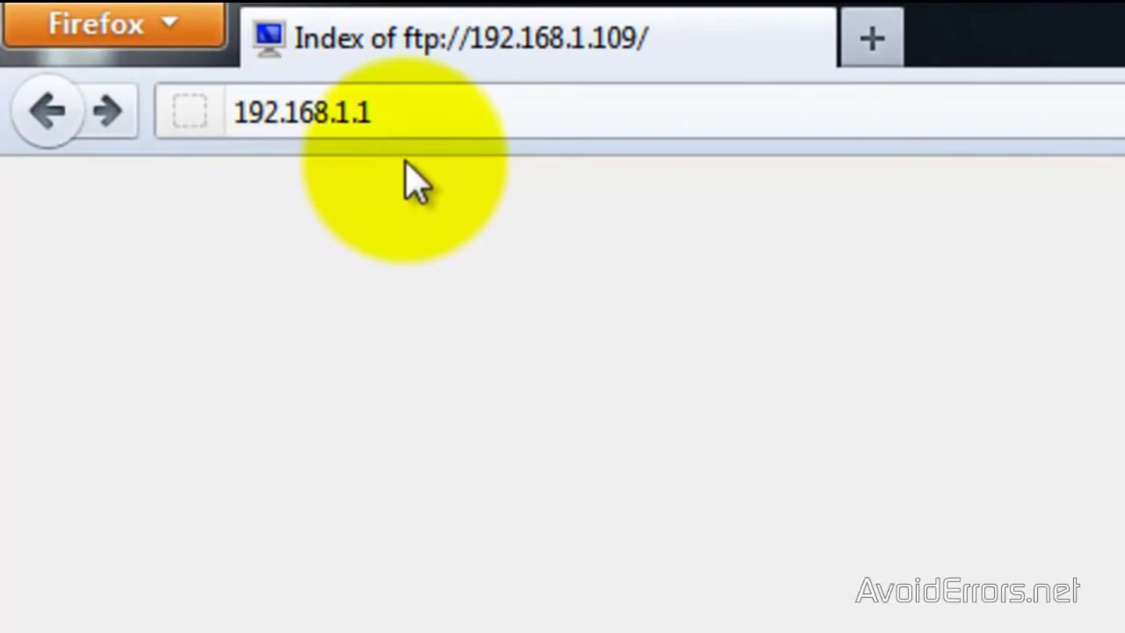
- In the router at 192.168.1.1, point the FTP port 21 forwarding rule at 192.168.1.109 and save
left_click(444, 113)
key("Return")
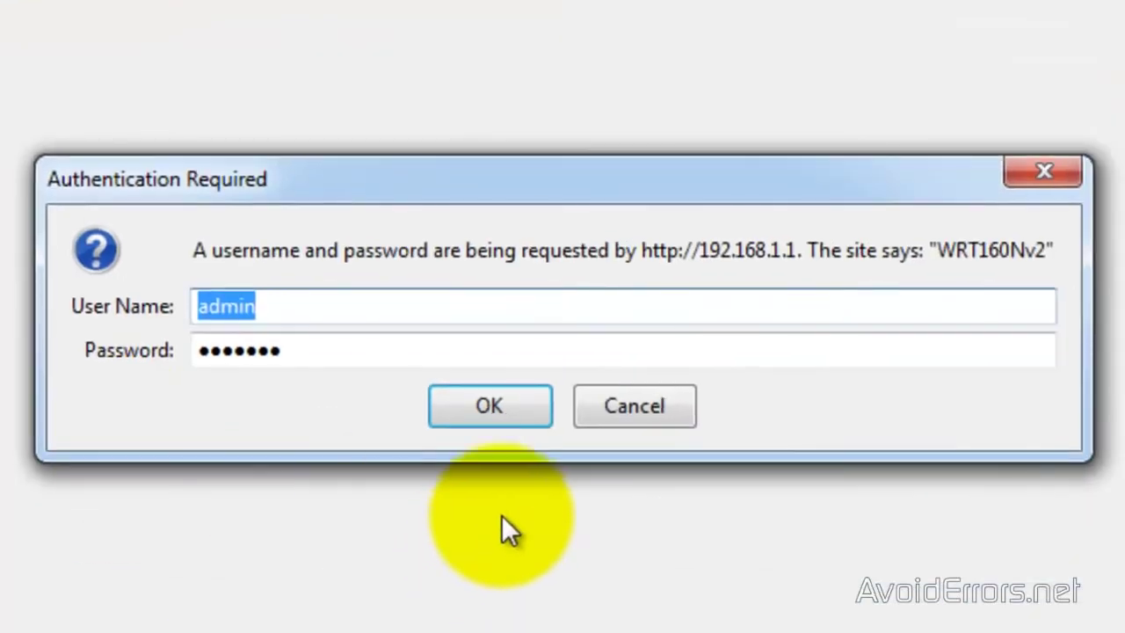
left_click(477, 413)
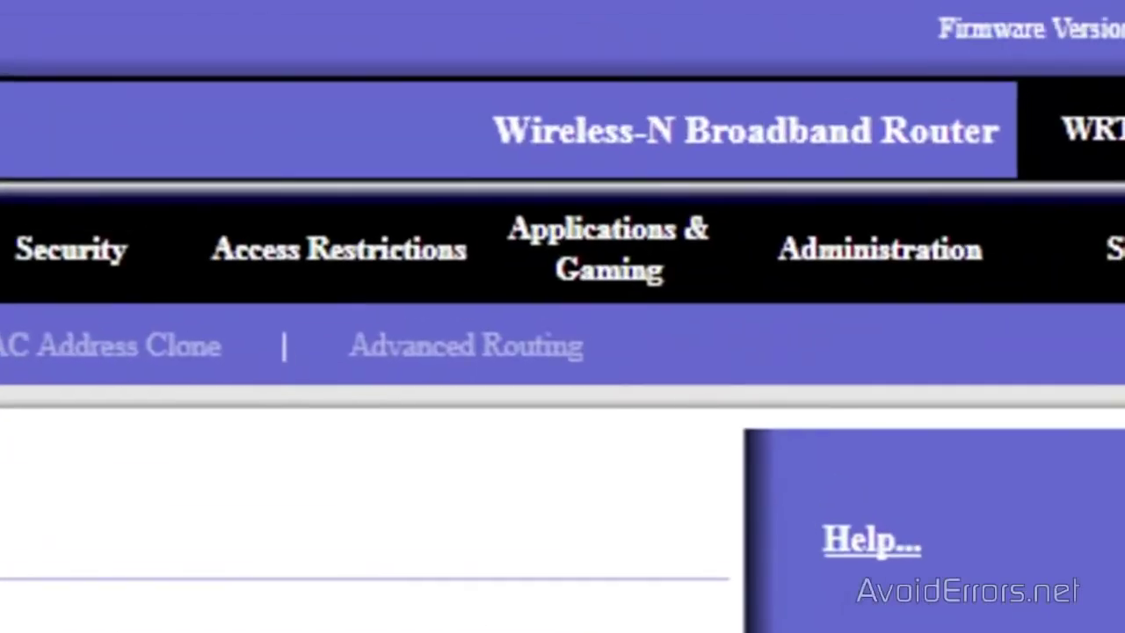
left_click(606, 264)
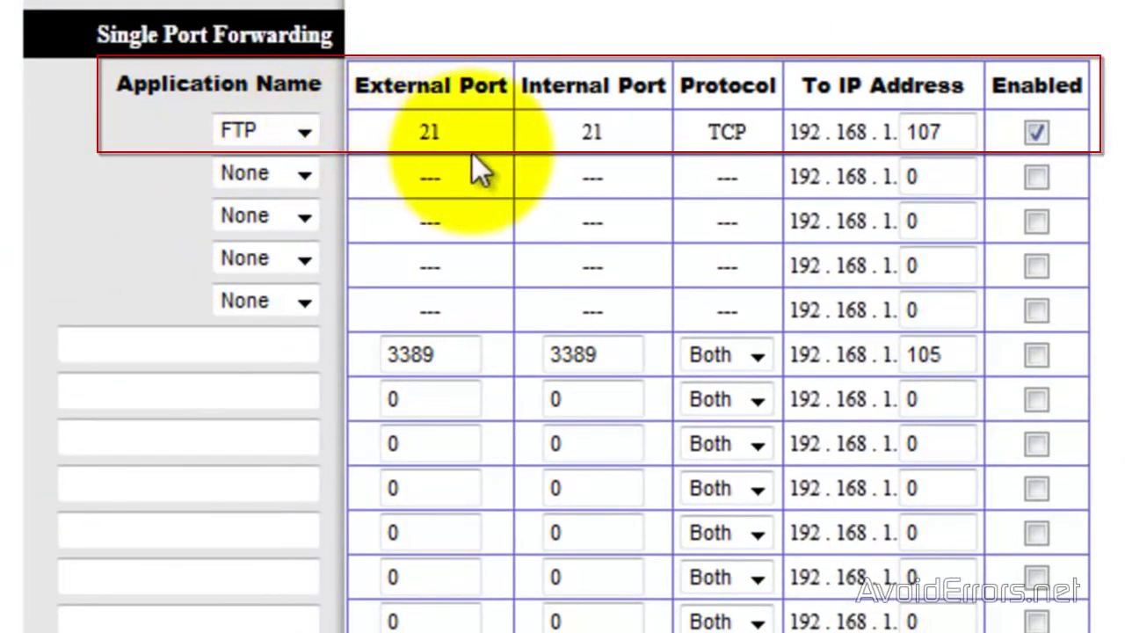
left_click(953, 134)
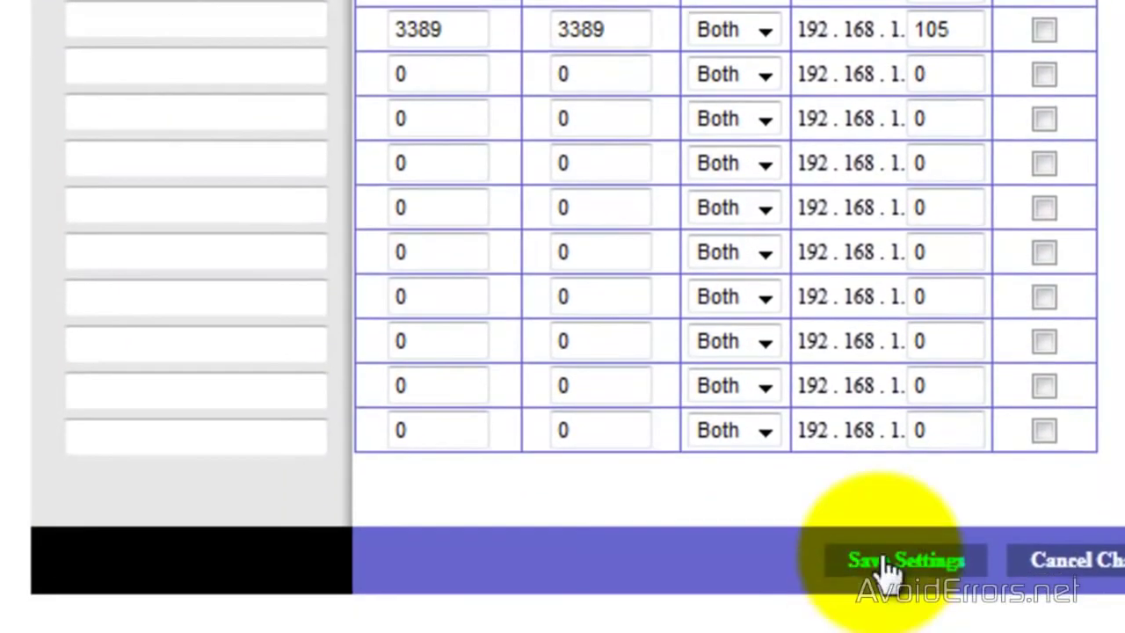
left_click(879, 548)
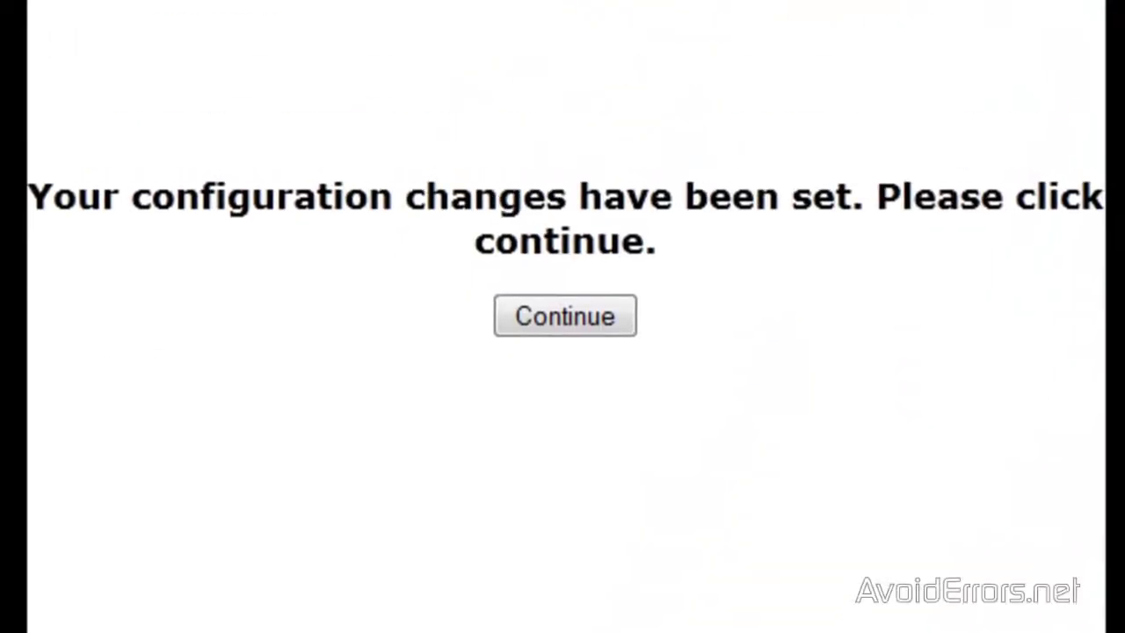
left_click(513, 314)
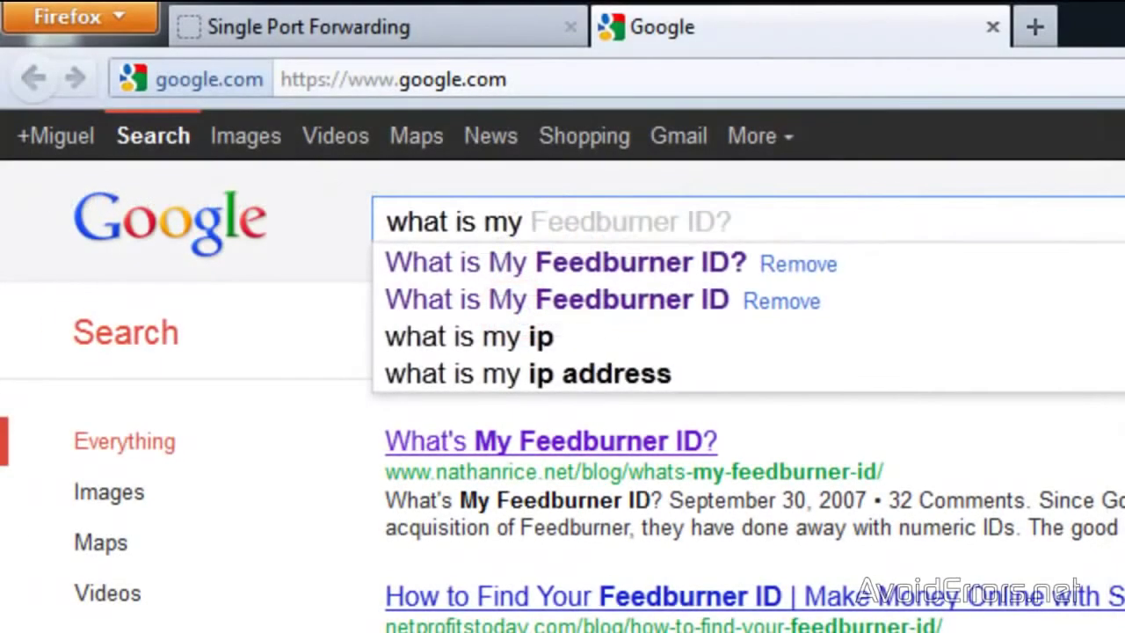
type("ip")
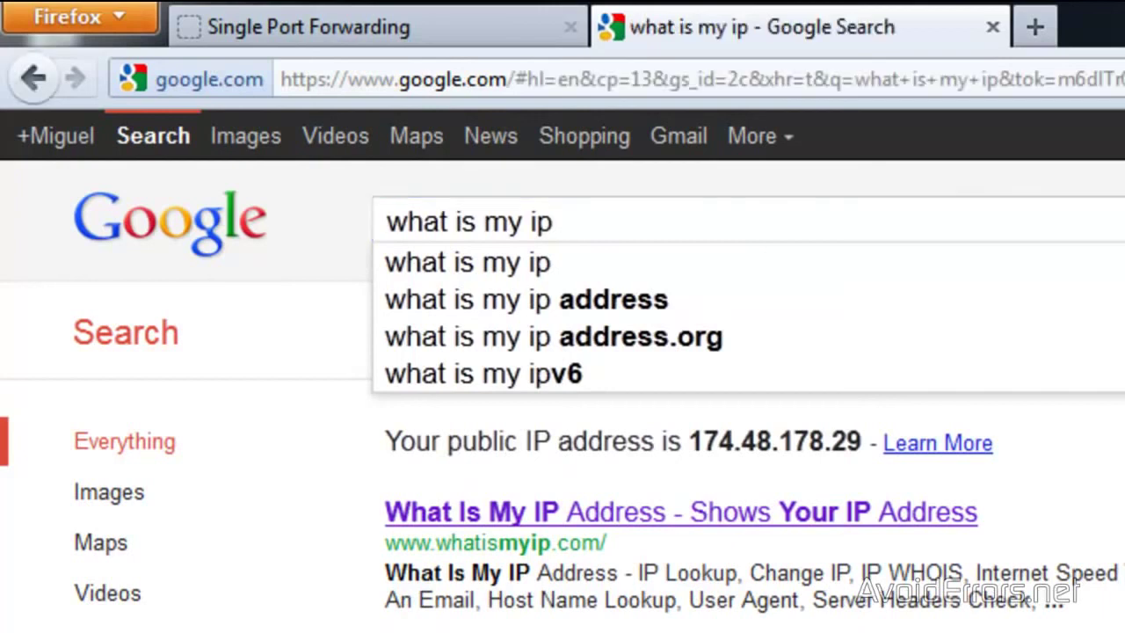
left_click(563, 511)
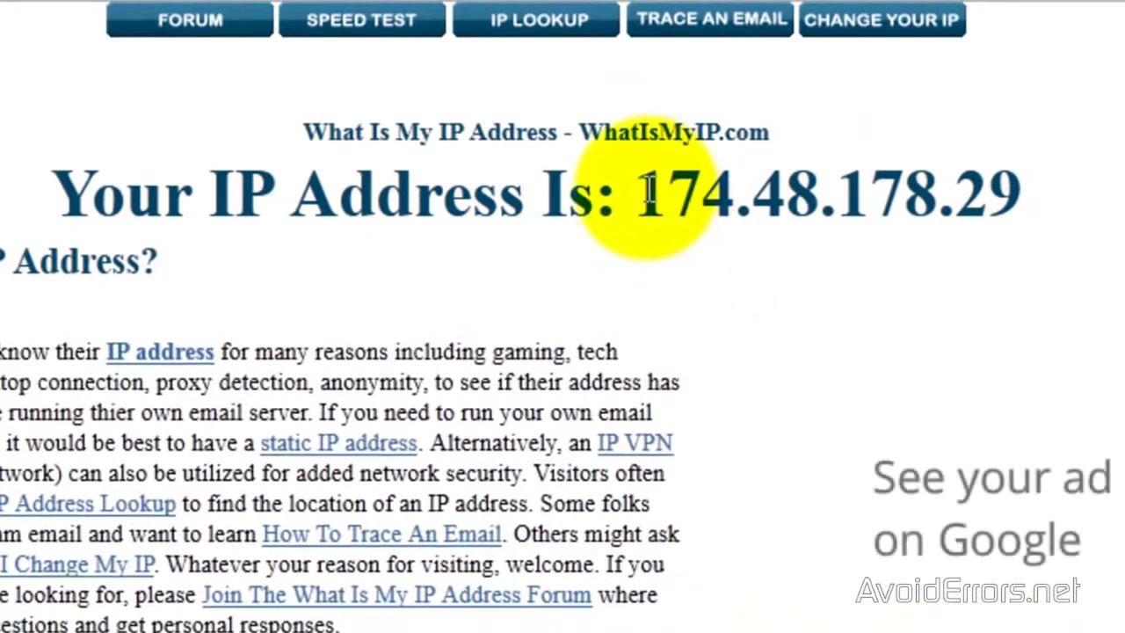
left_click_drag(645, 191, 997, 190)
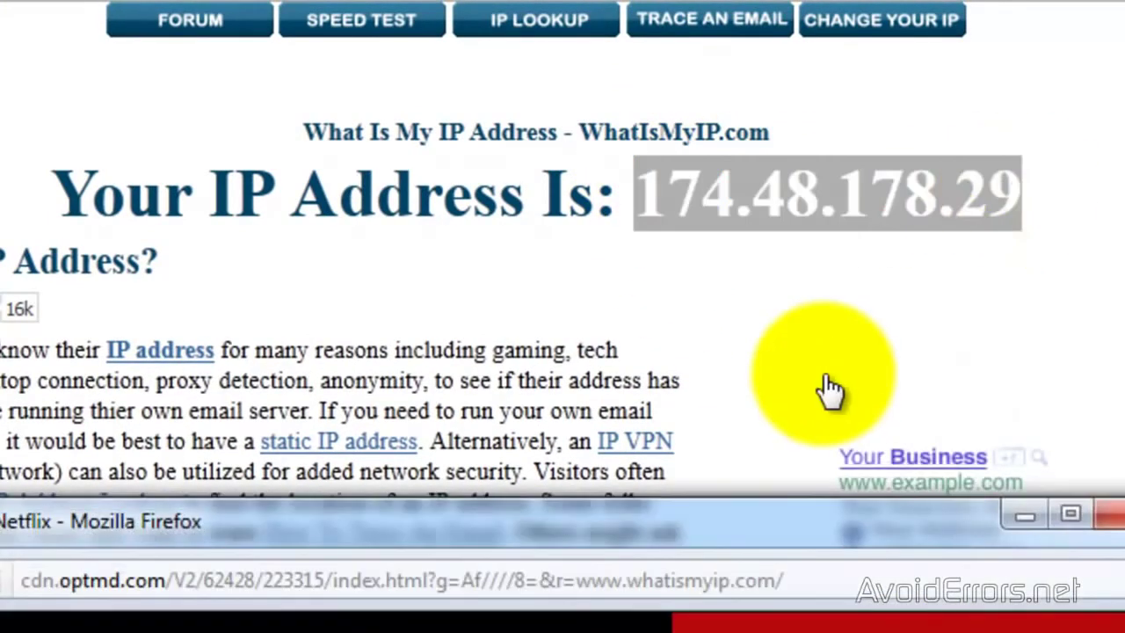
right_click(781, 204)
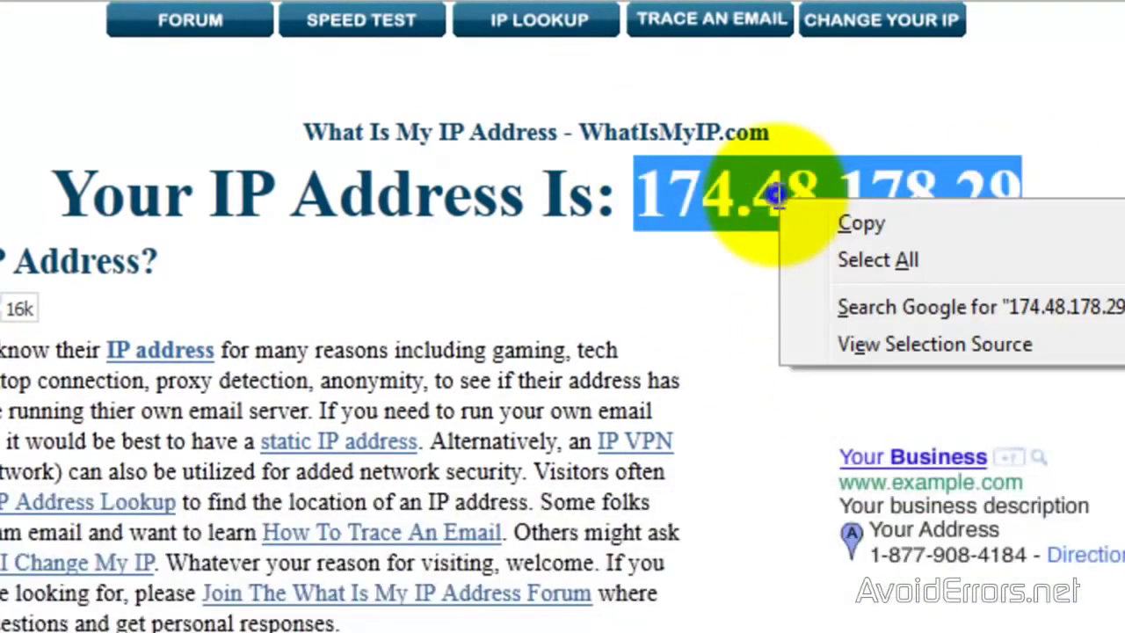
left_click(869, 225)
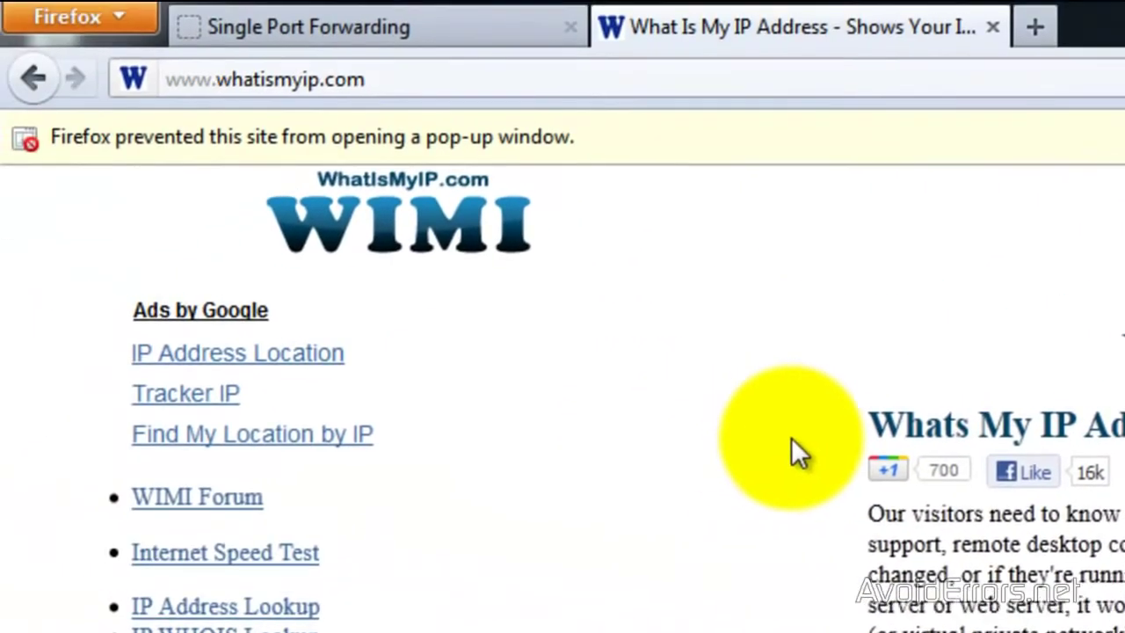
left_click(416, 80)
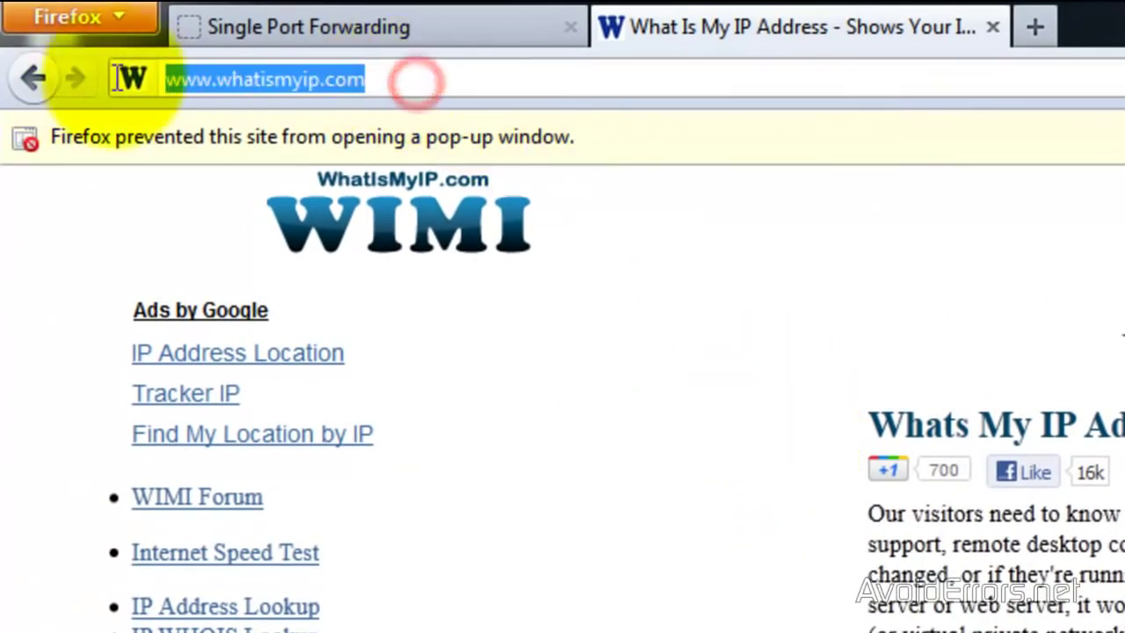
type("ftp://")
key("ctrl+v")
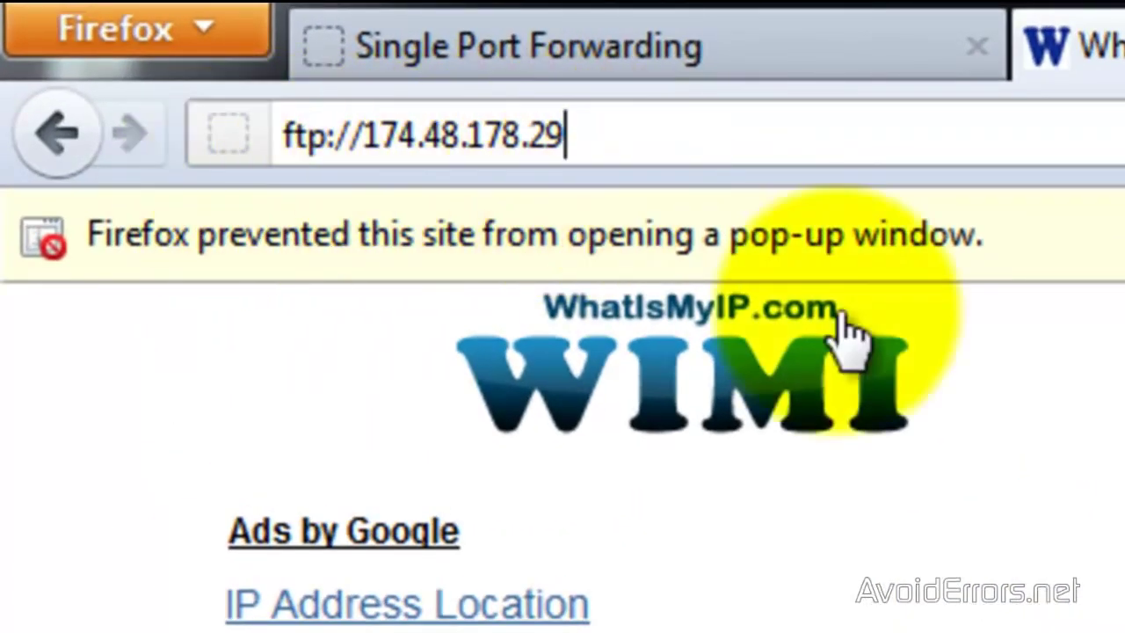
left_click(643, 136)
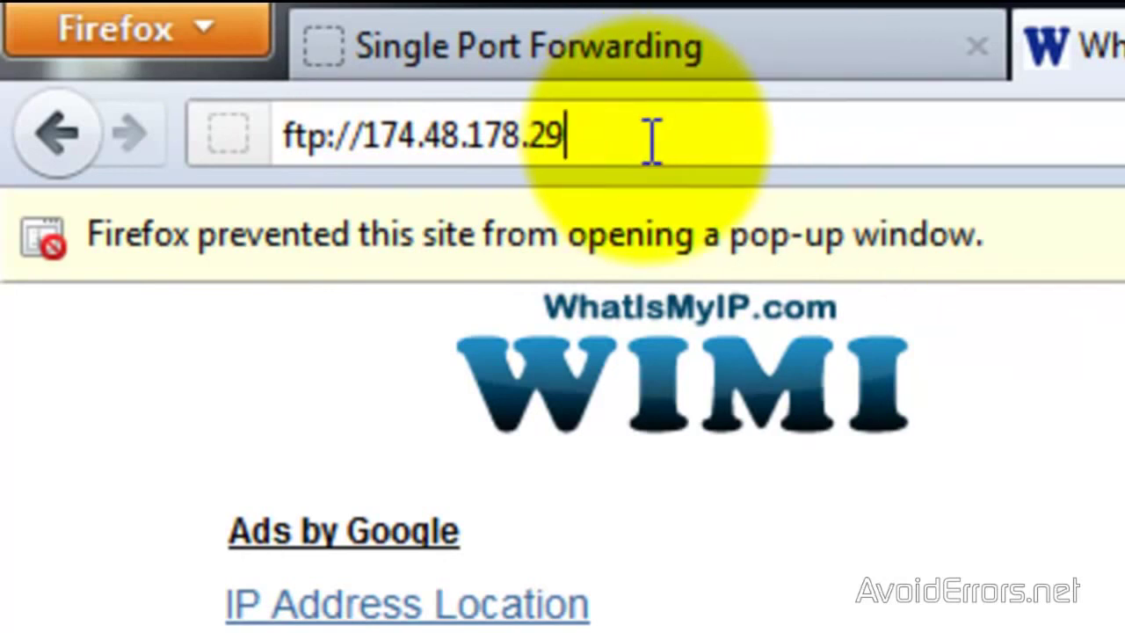
key("Return")
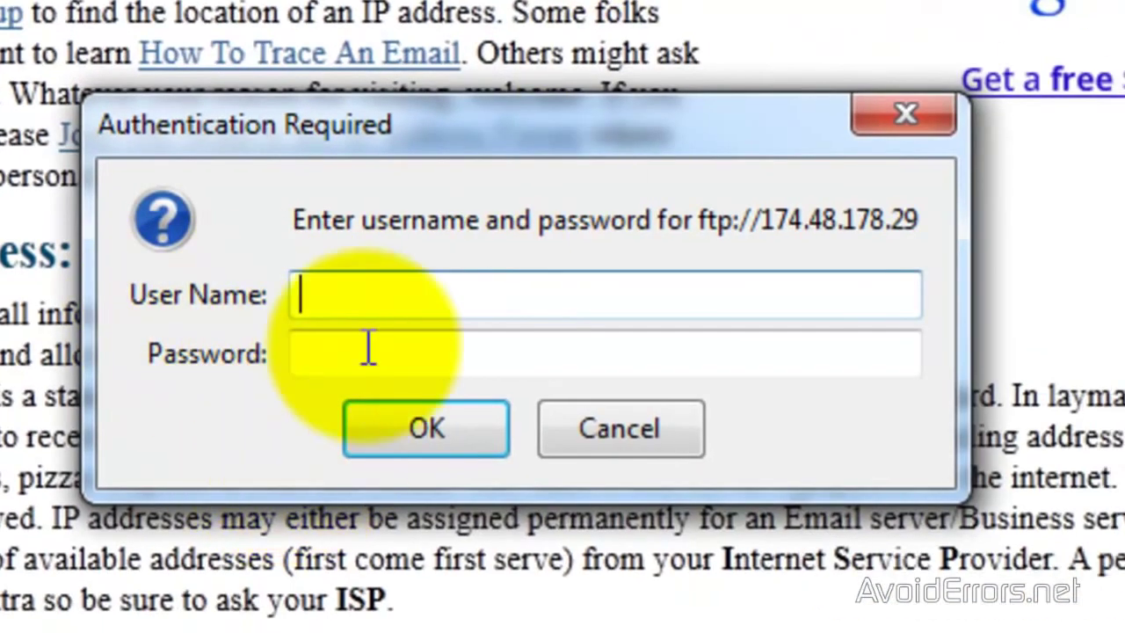
left_click(357, 295)
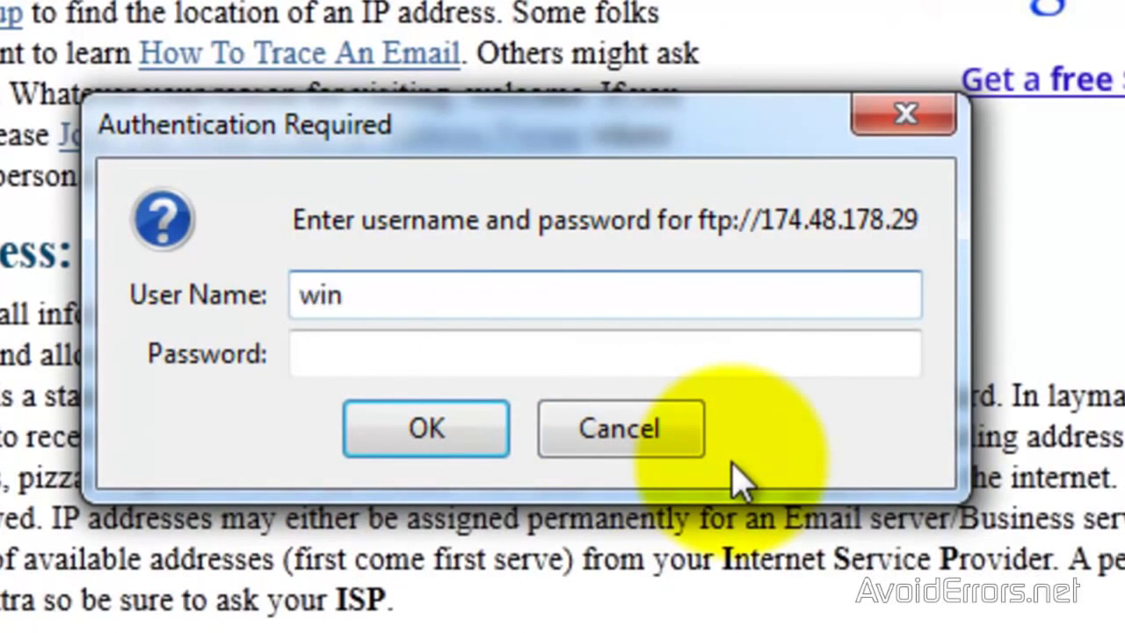
key("Tab")
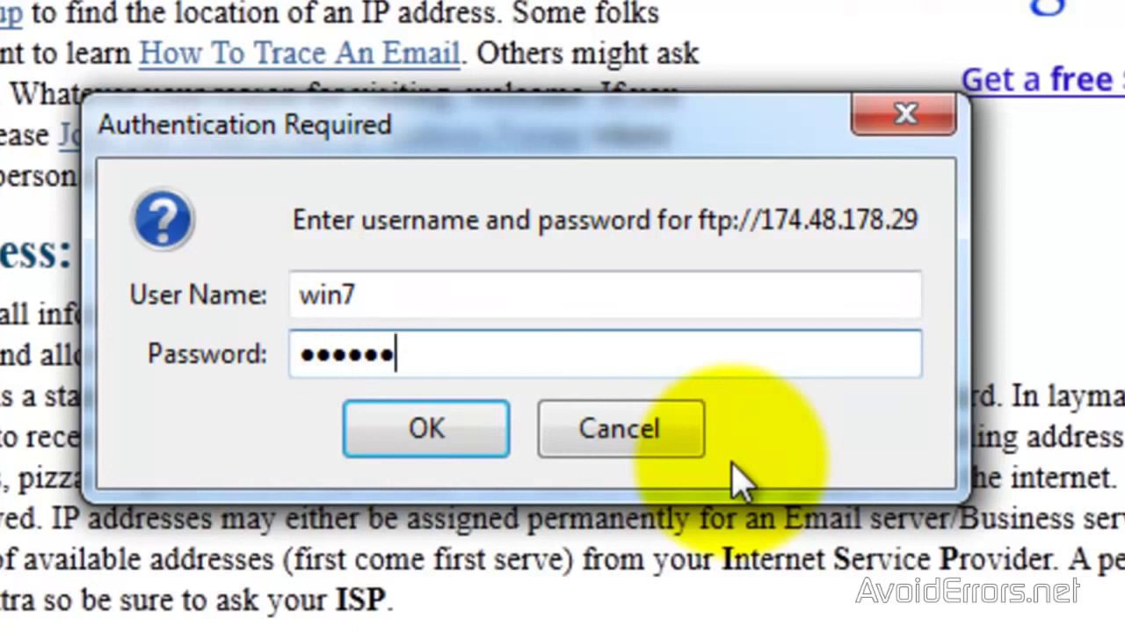
left_click(406, 442)
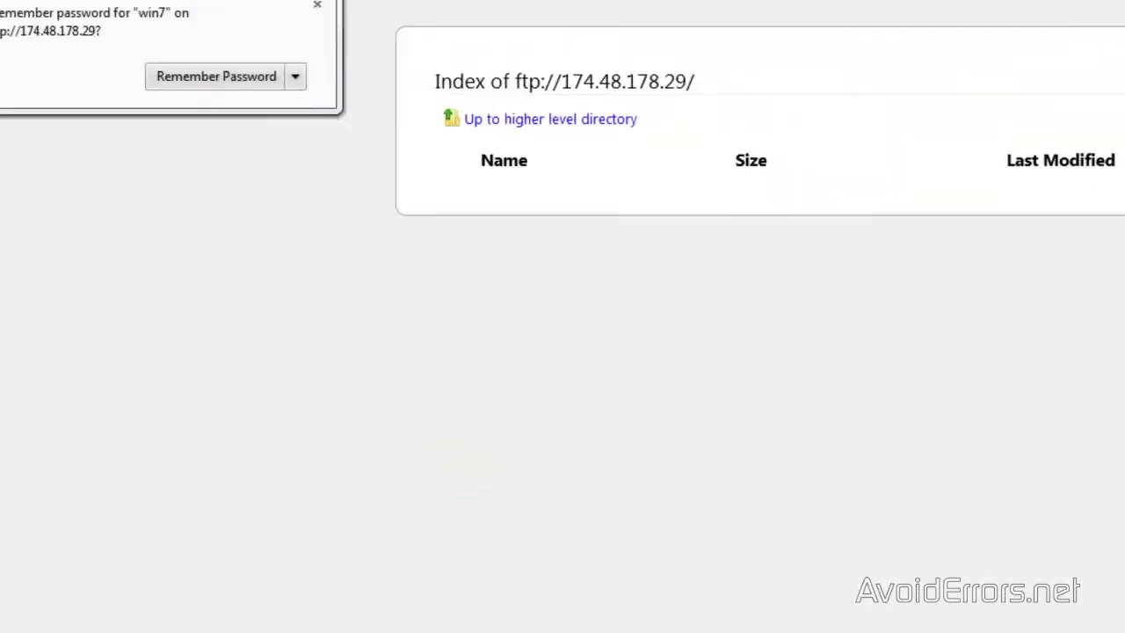